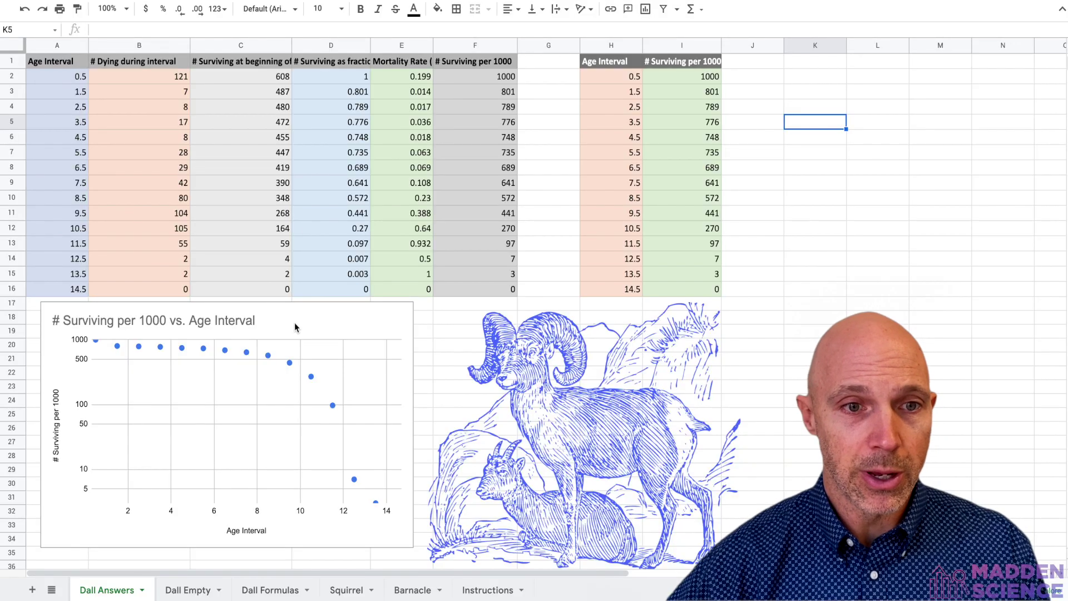
Delete the # Surviving per 1000 vs. Age Interval chart on the Dall Answers sheet and undo the deletion.
{"action": "left_click", "coordinate": [296, 327]}
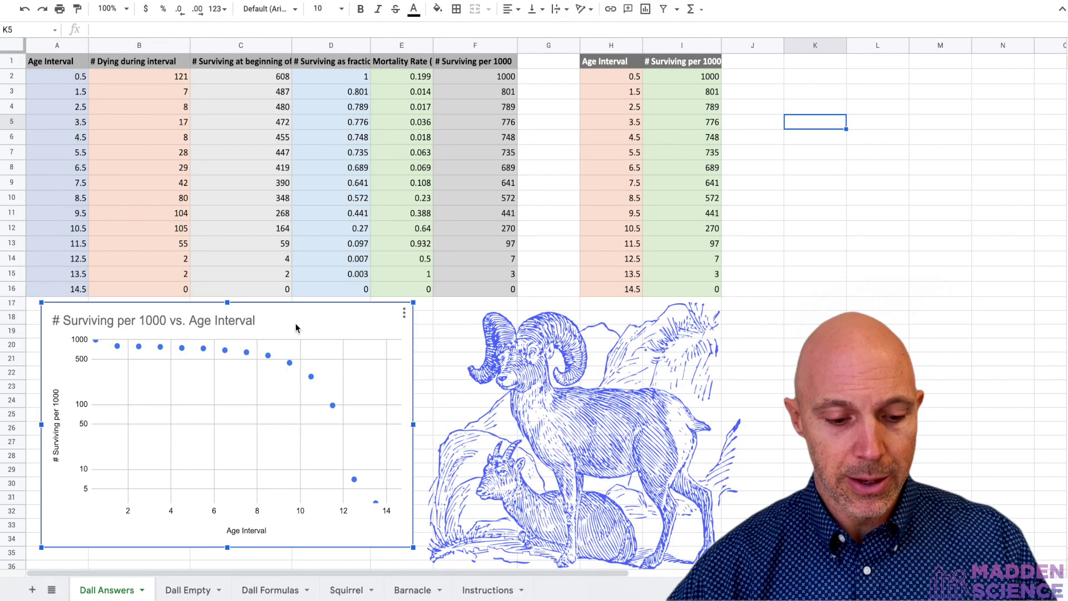
{"action": "key", "text": "BackSpace"}
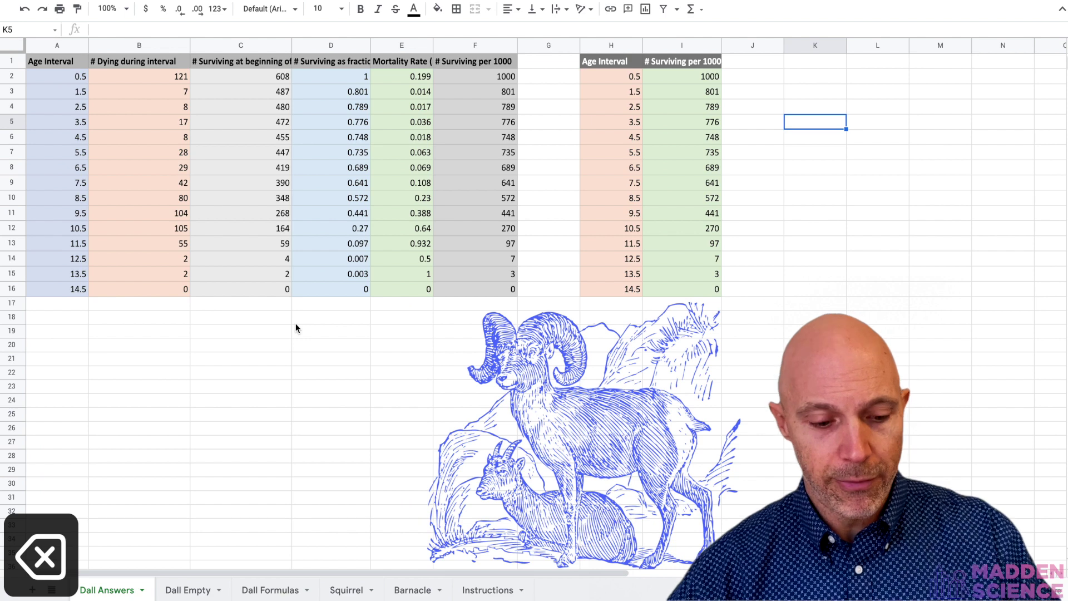
{"action": "key", "text": "super+z"}
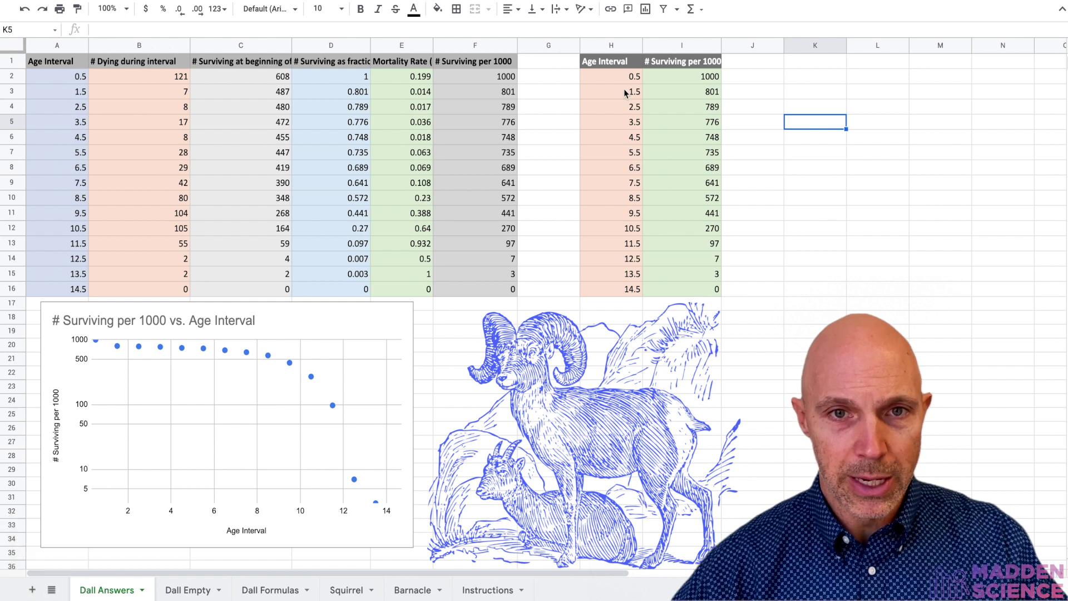
Examine the H2:I16 data on Dall Answers and look through the Dall Empty, Dall Formulas, Squirrel and Barnacle sheets.
{"action": "left_click_drag", "start_coordinate": [600, 83], "coordinate": [681, 289]}
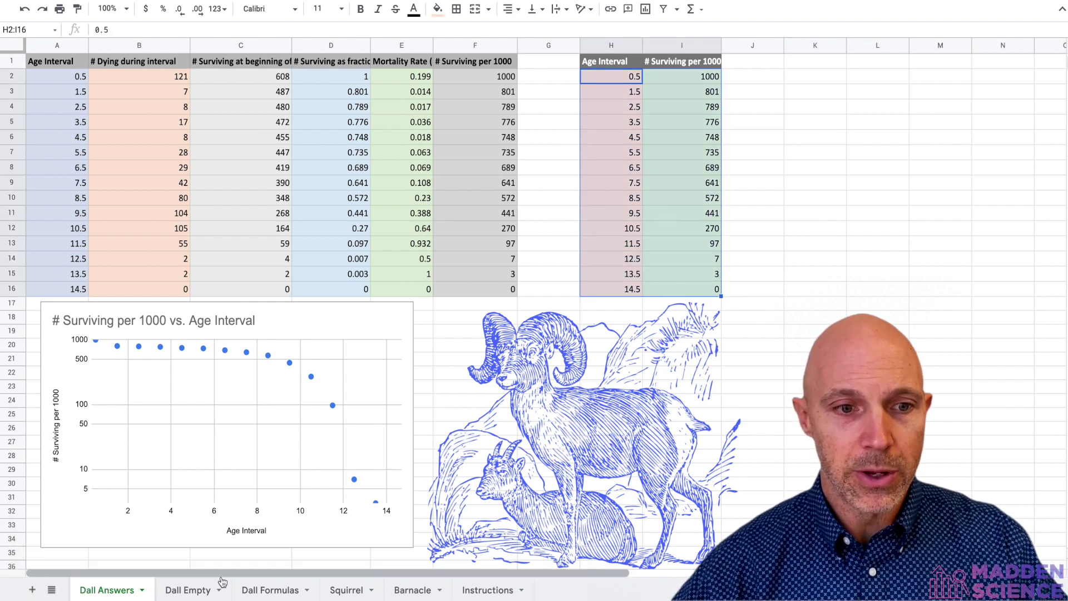
{"action": "left_click", "coordinate": [184, 591]}
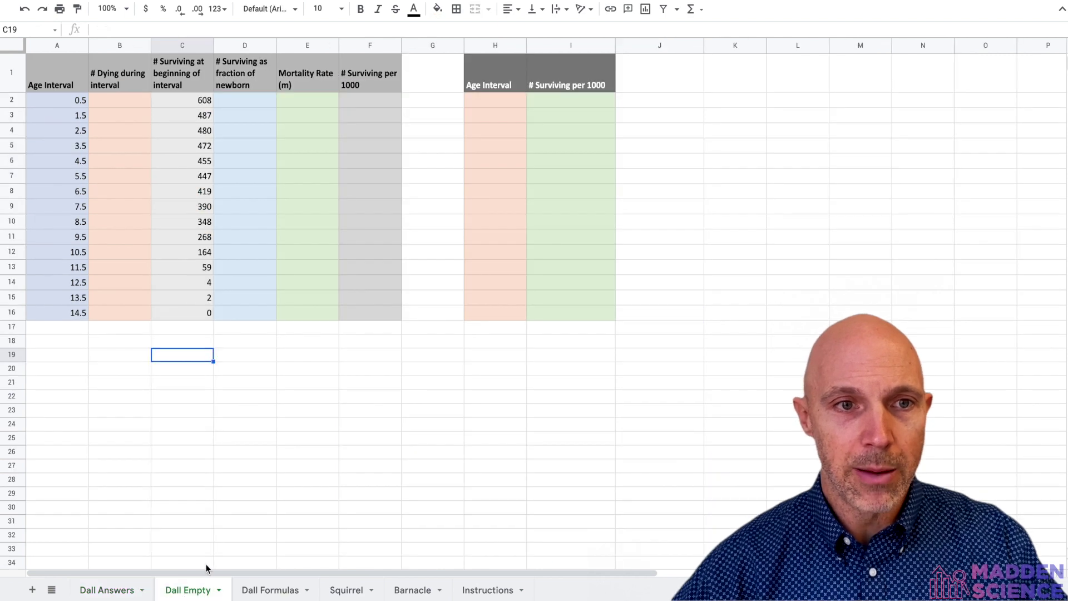
{"action": "left_click", "coordinate": [262, 589]}
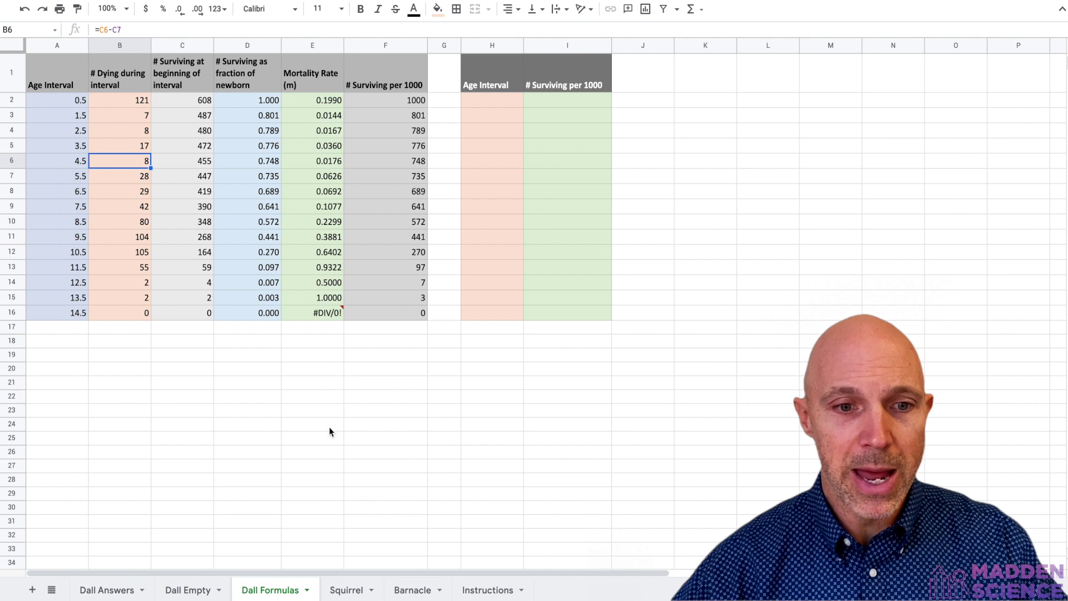
{"action": "left_click", "coordinate": [345, 590]}
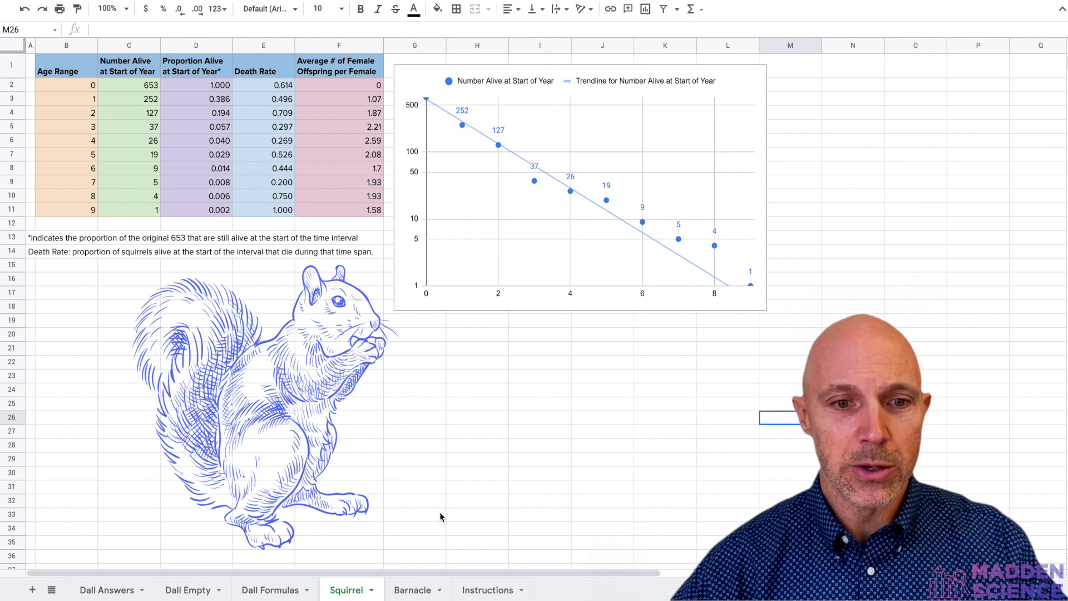
{"action": "left_click", "coordinate": [405, 594]}
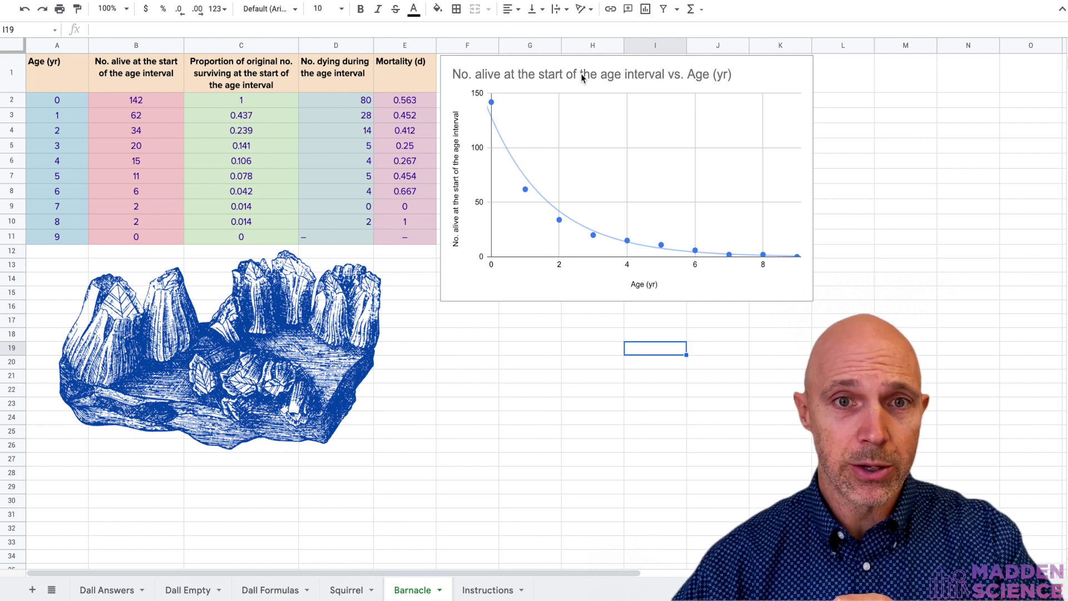
Delete the barnacle survivorship chart and undo the deletion.
{"action": "left_click", "coordinate": [766, 77]}
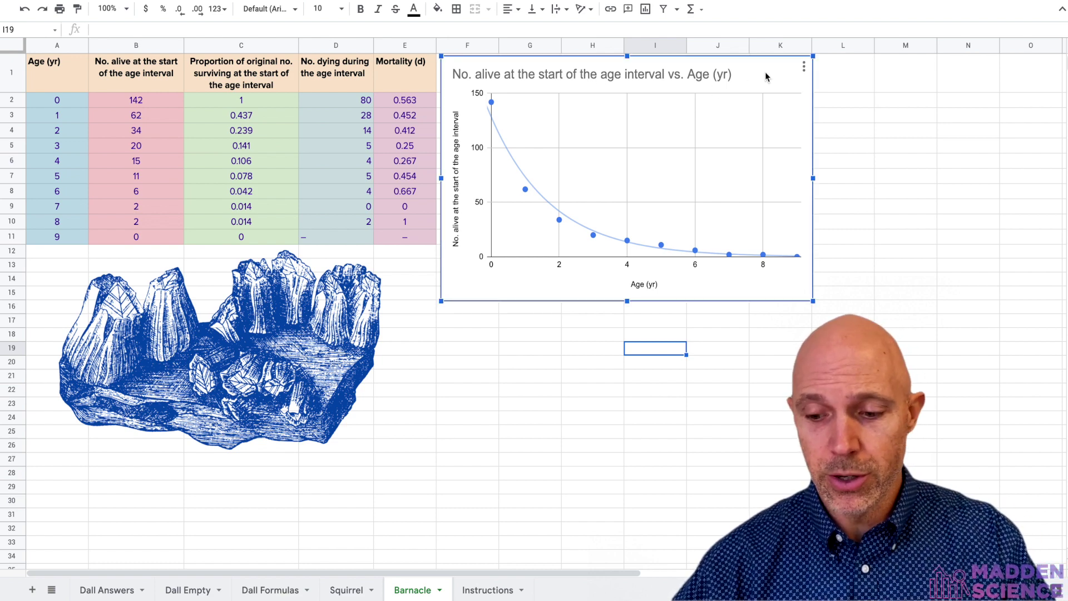
{"action": "key", "text": "Delete"}
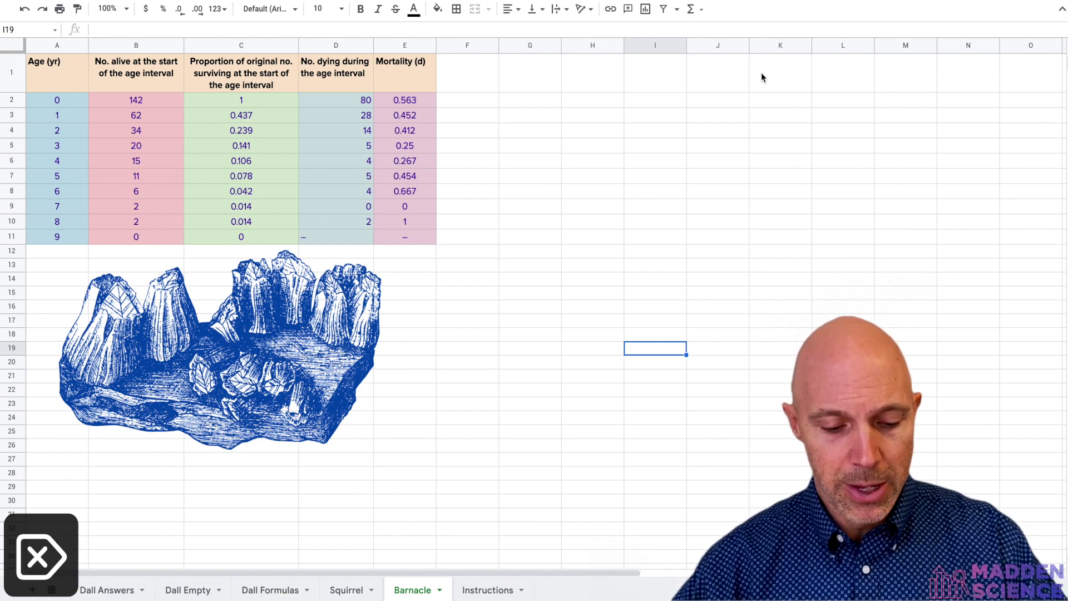
{"action": "key", "text": "super+z"}
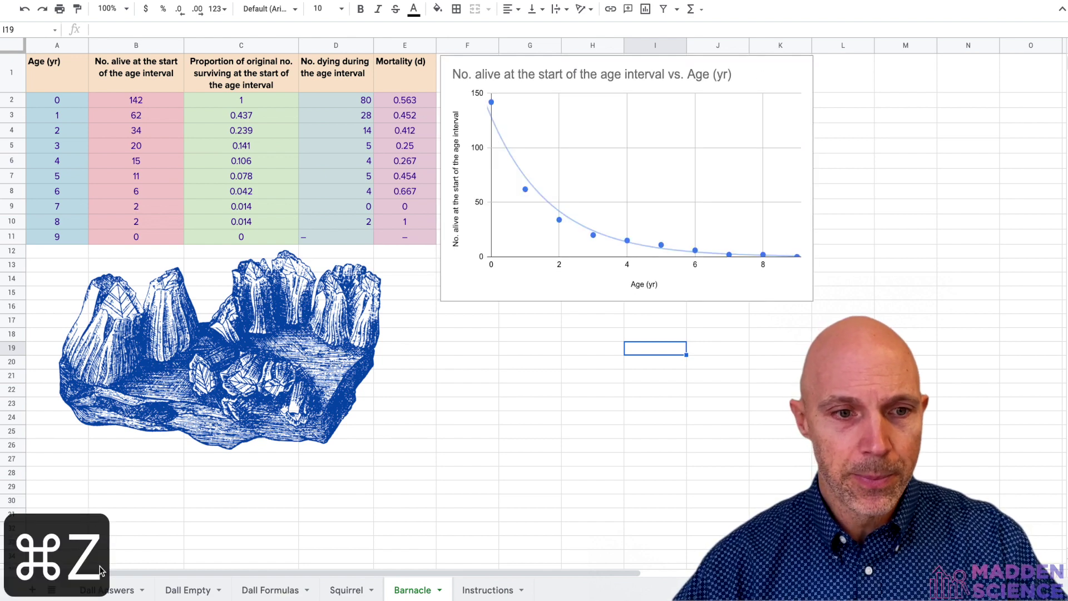
Revisit the Dall Answers sheet, open Dall Empty, and examine the # Dying during interval column and the first surviving counts.
{"action": "left_click", "coordinate": [123, 594]}
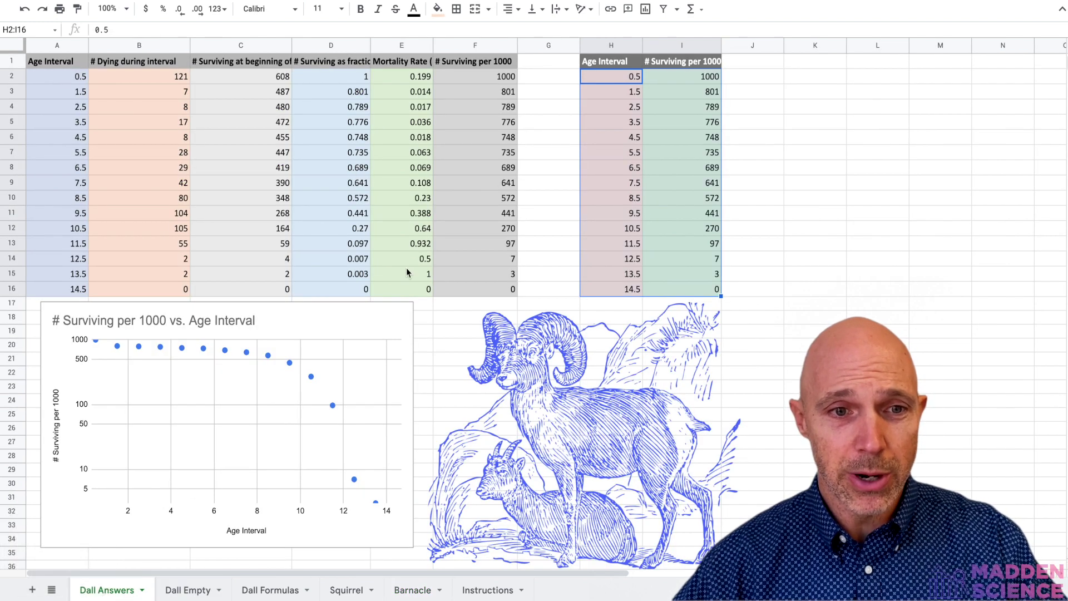
{"action": "left_click", "coordinate": [200, 589]}
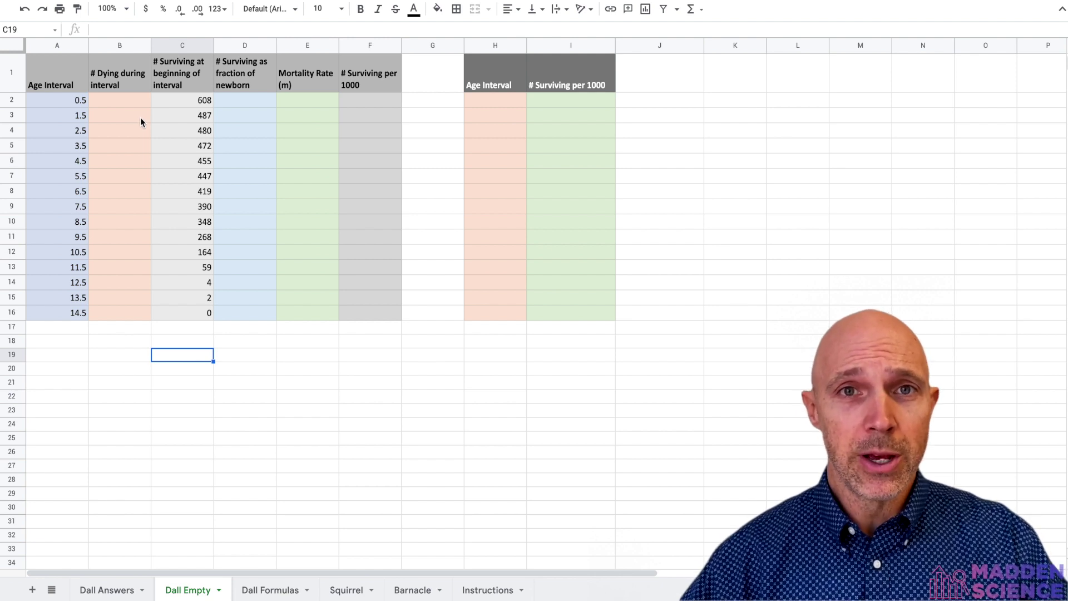
{"action": "left_click", "coordinate": [122, 101]}
{"action": "left_click", "coordinate": [121, 117]}
{"action": "left_click_drag", "start_coordinate": [117, 99], "coordinate": [115, 314]}
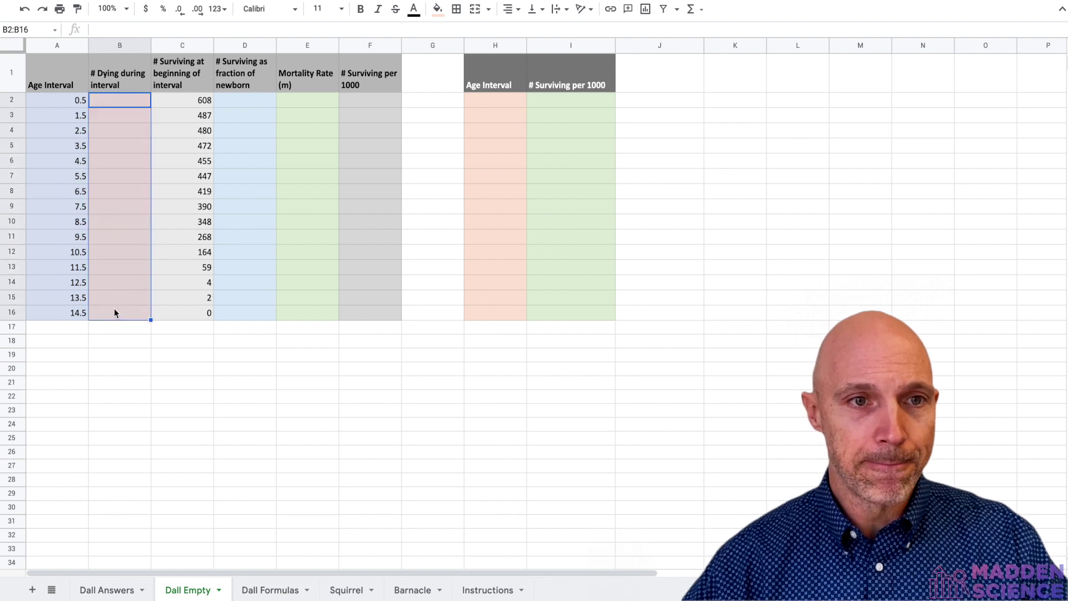
{"action": "left_click", "coordinate": [123, 109]}
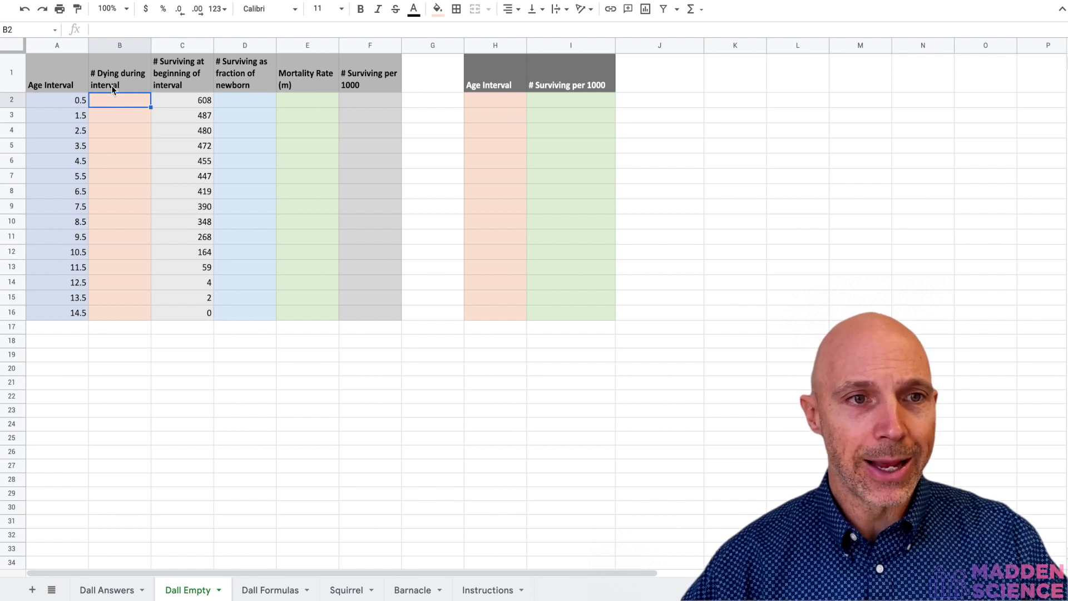
{"action": "left_click", "coordinate": [198, 106]}
{"action": "left_click", "coordinate": [197, 118]}
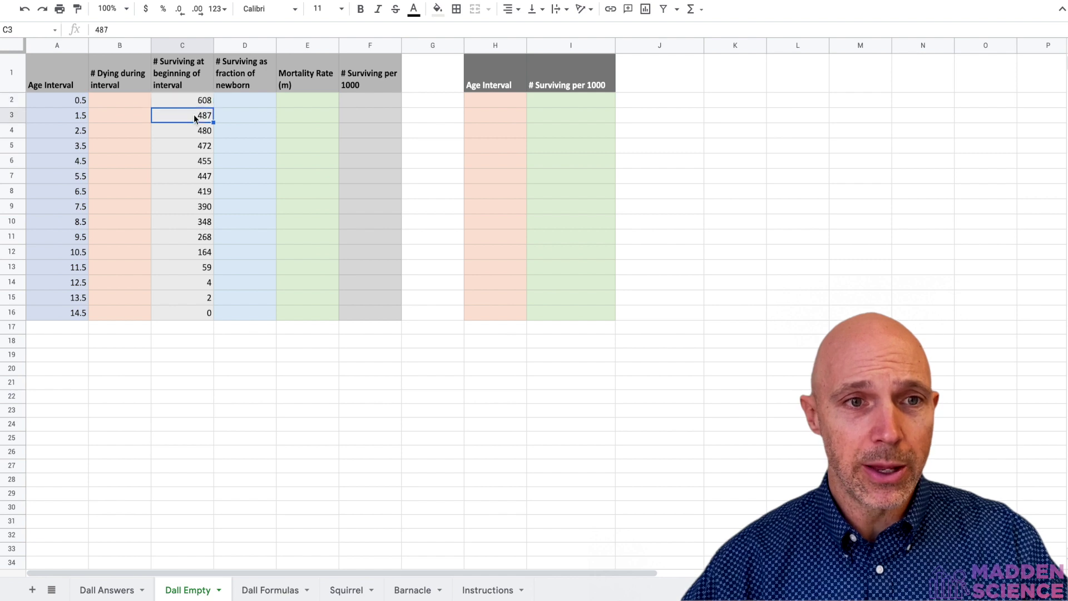
Enter 608-487 in cell B2 of the # Dying during interval column.
{"action": "left_click", "coordinate": [131, 98]}
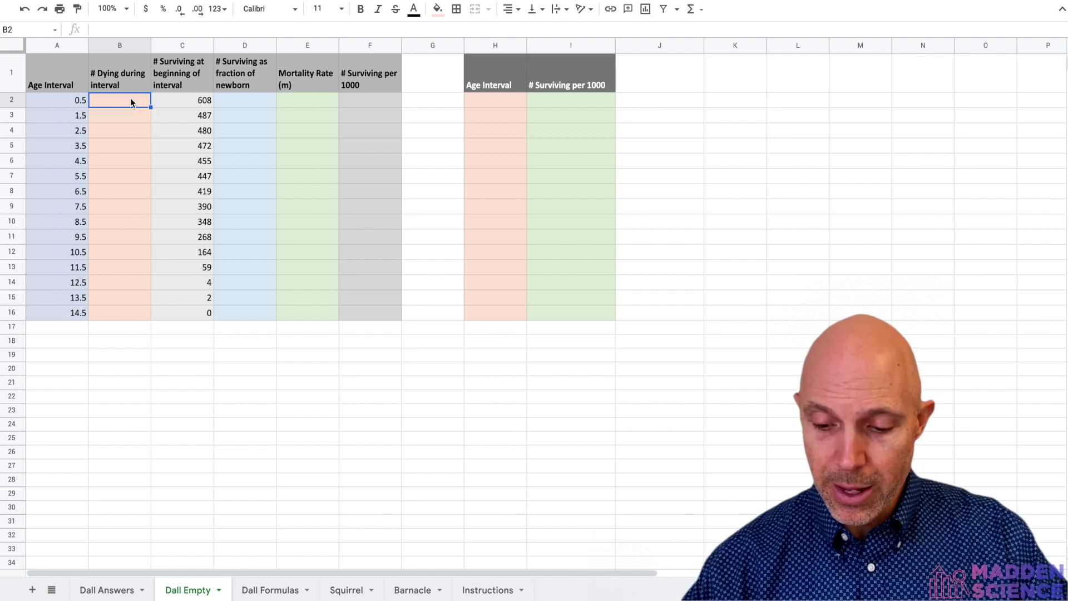
{"action": "type", "text": "608-"}
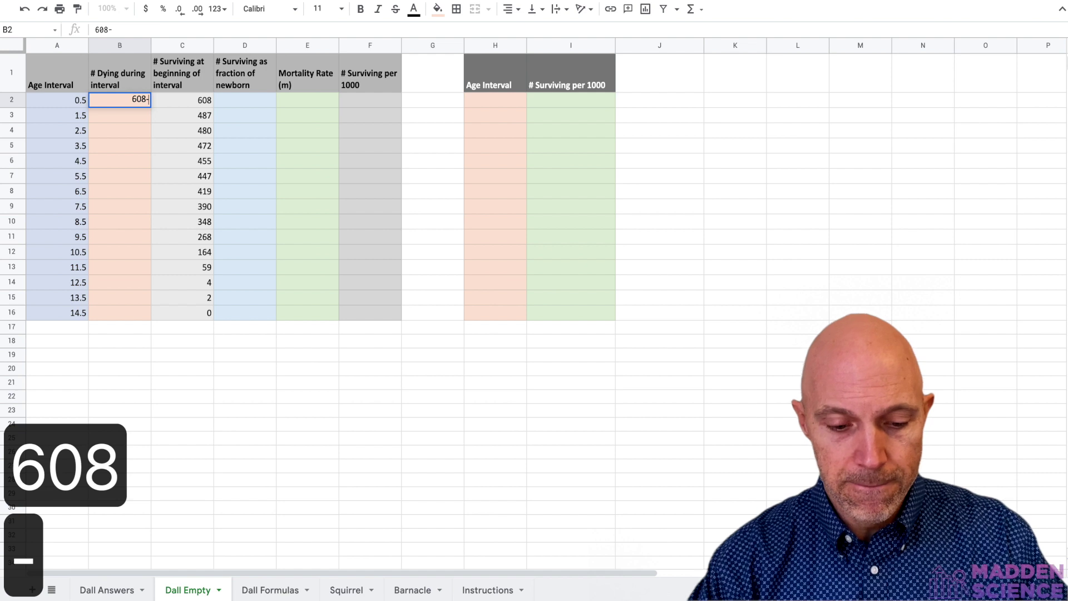
{"action": "type", "text": "487"}
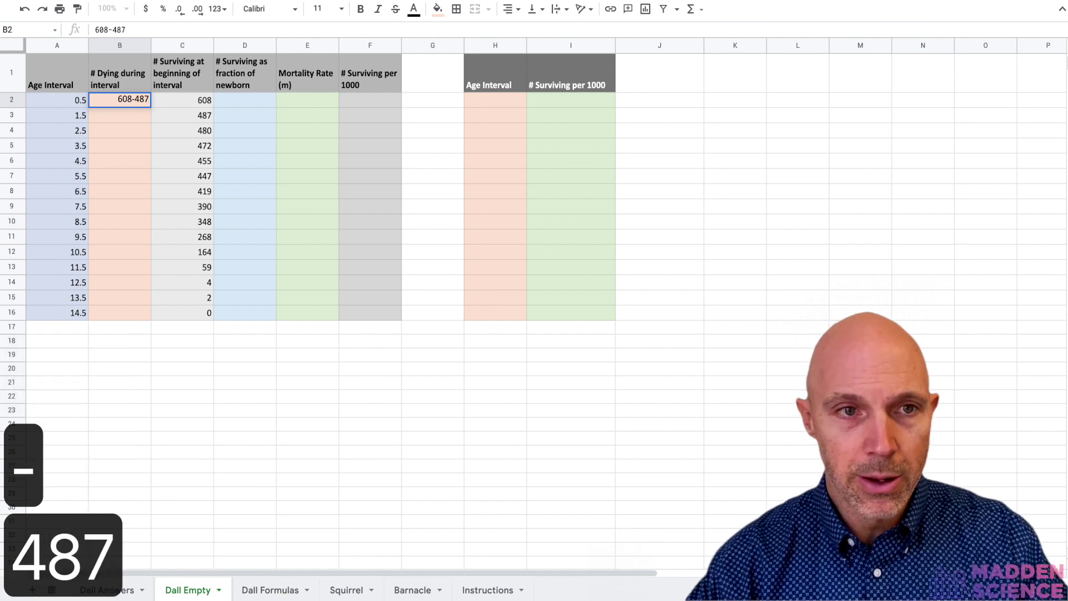
{"action": "key", "text": "Return"}
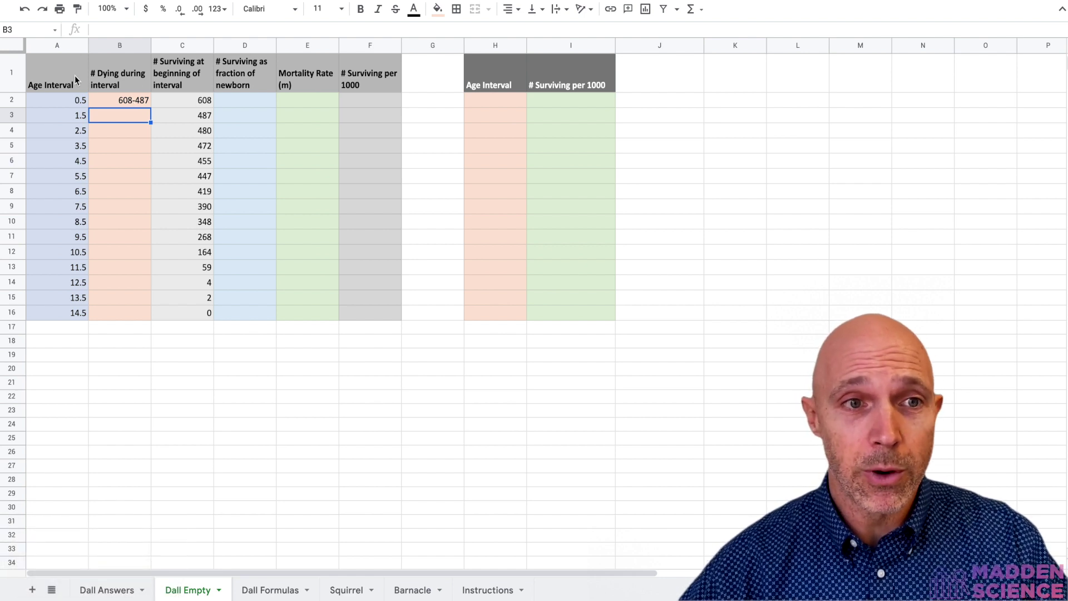
Turn the entry in cell B2 into the formula =608-487.
{"action": "left_click", "coordinate": [103, 106]}
{"action": "key", "text": "Return"}
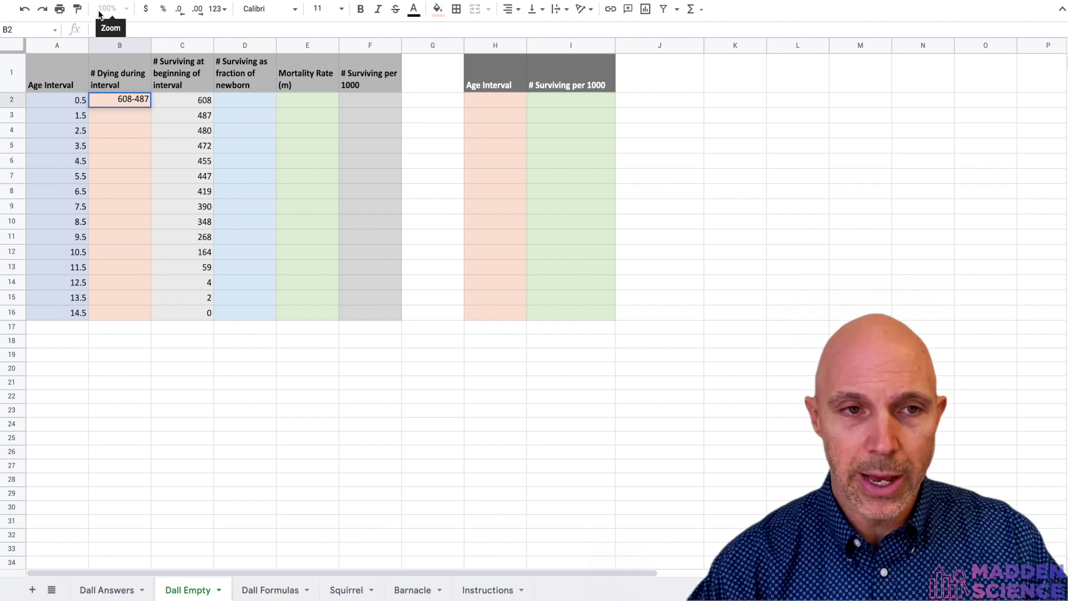
{"action": "key", "text": "Home"}
{"action": "type", "text": "="}
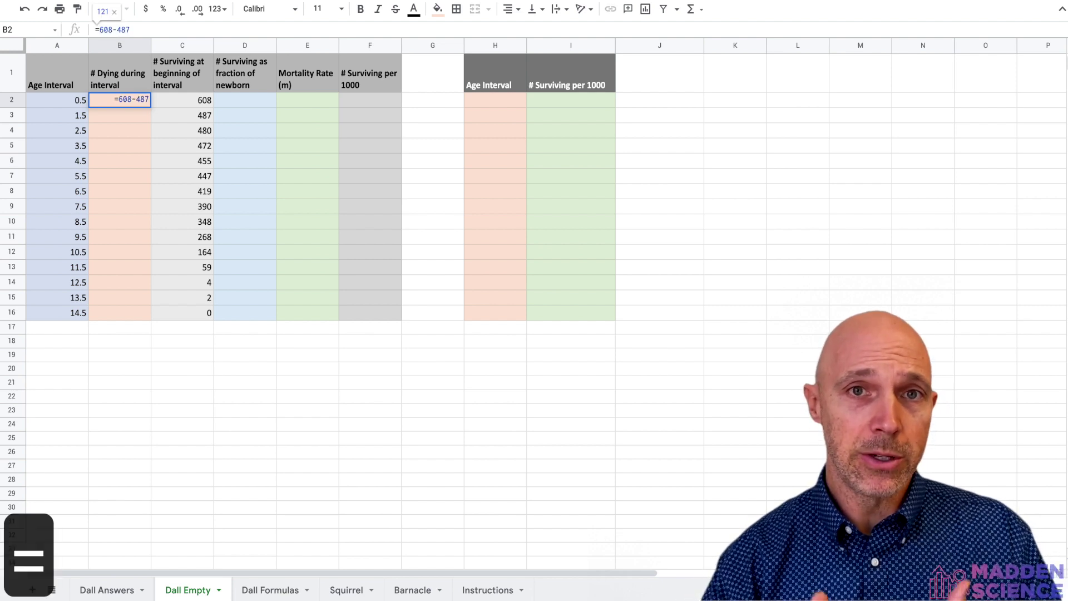
{"action": "key", "text": "Return"}
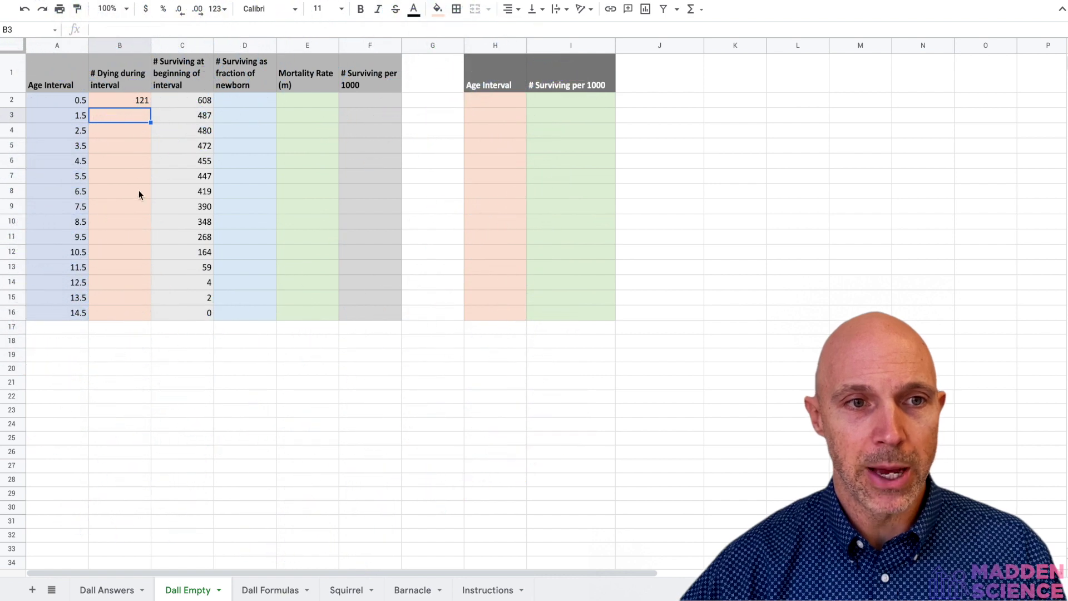
Try to fill the B2 formula down to B16, undo the fill, and clear cell B2.
{"action": "left_click", "coordinate": [131, 103]}
{"action": "left_click_drag", "start_coordinate": [150, 107], "coordinate": [148, 308]}
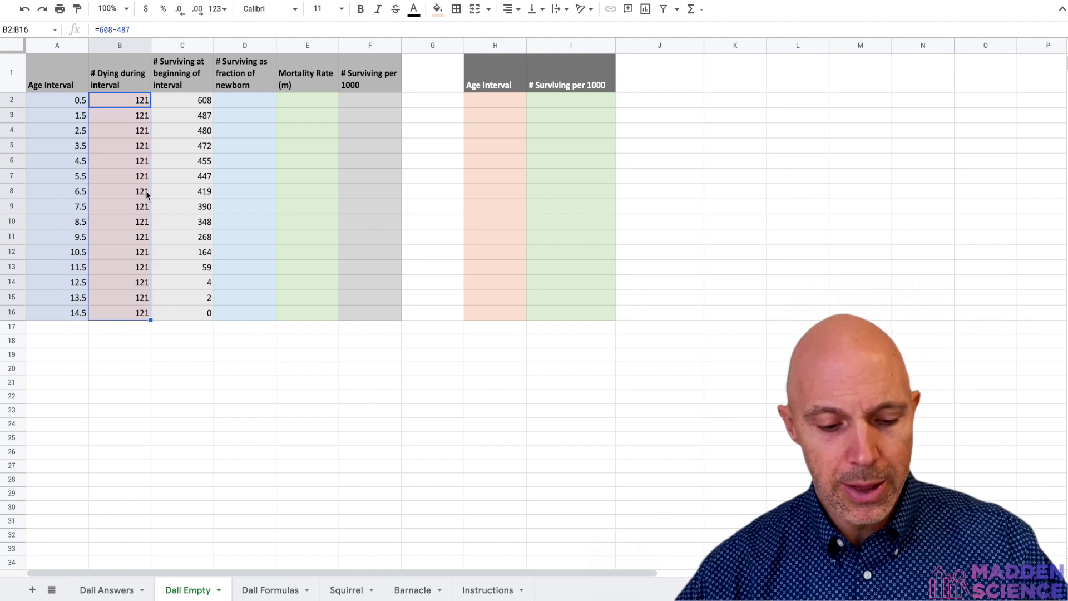
{"action": "key", "text": "super+z"}
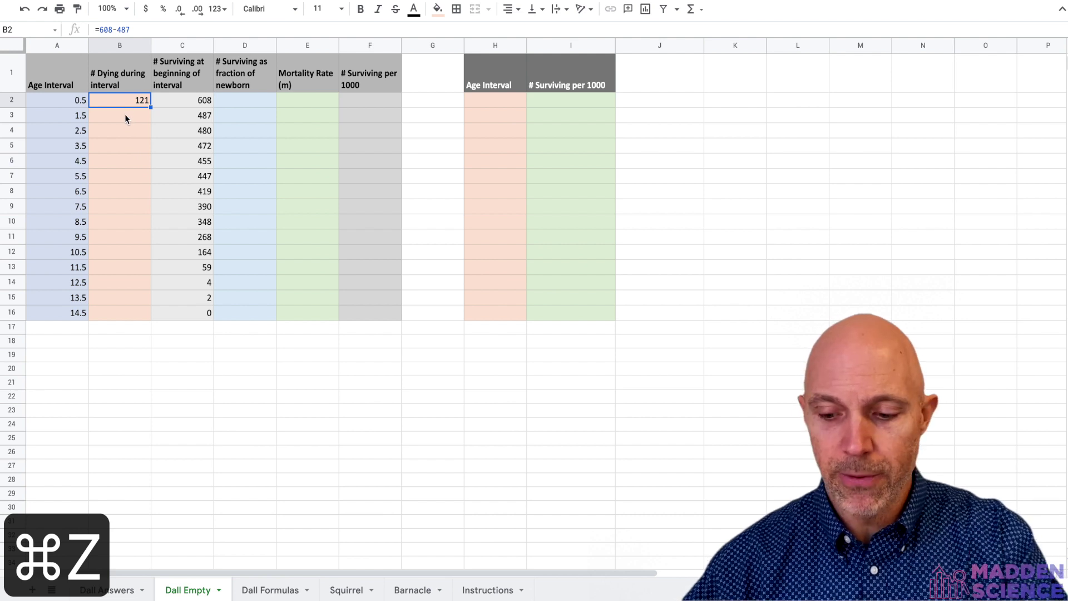
{"action": "key", "text": "Delete"}
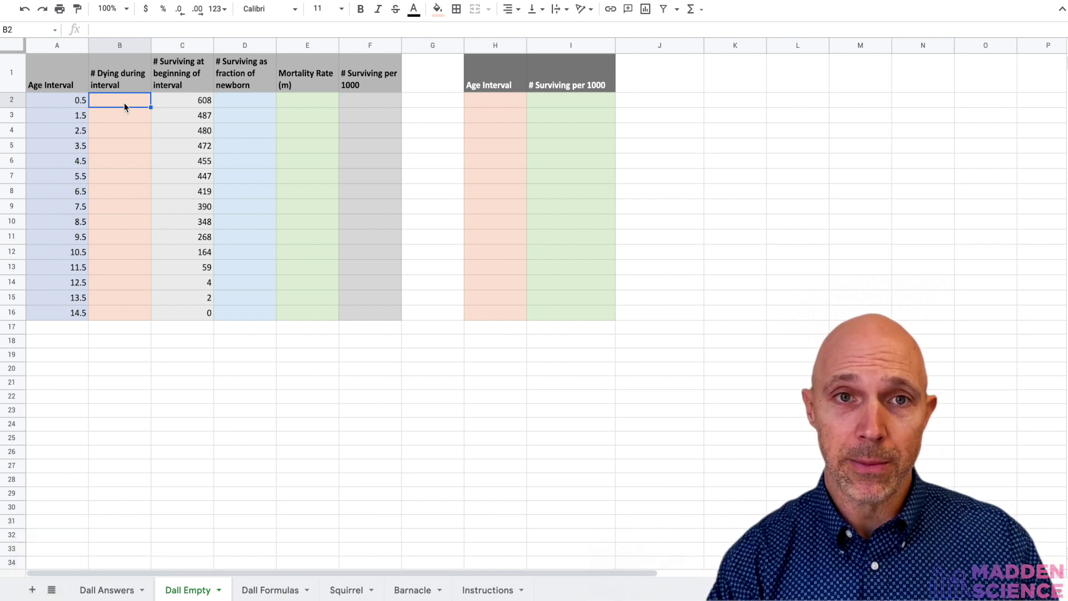
Enter the formula =C2-C3 in cell B2 and accept the suggested autofill for B3:B16.
{"action": "left_click", "coordinate": [183, 101]}
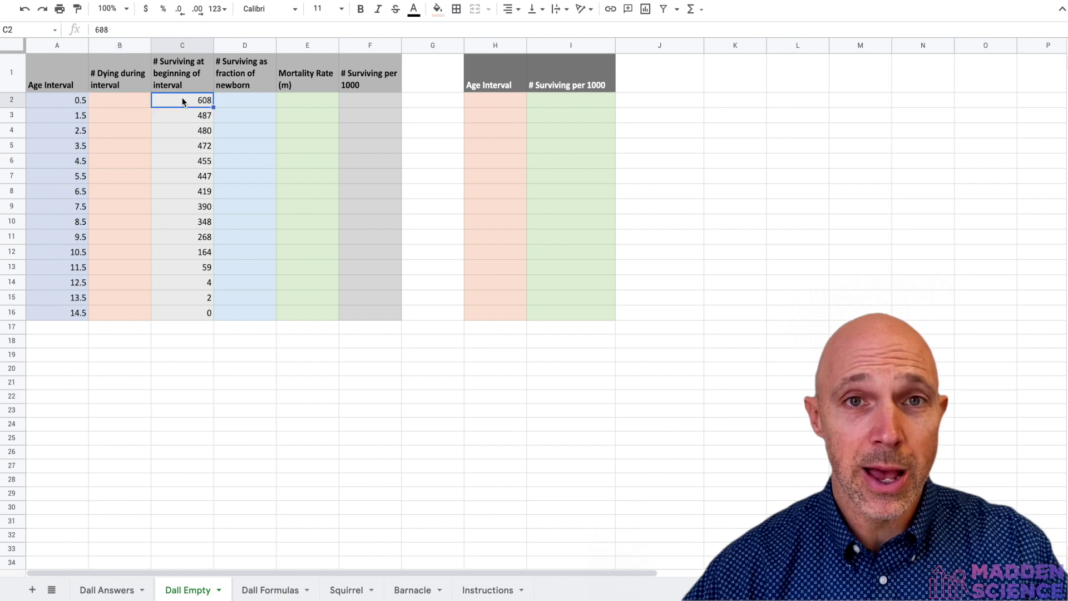
{"action": "left_click", "coordinate": [182, 116]}
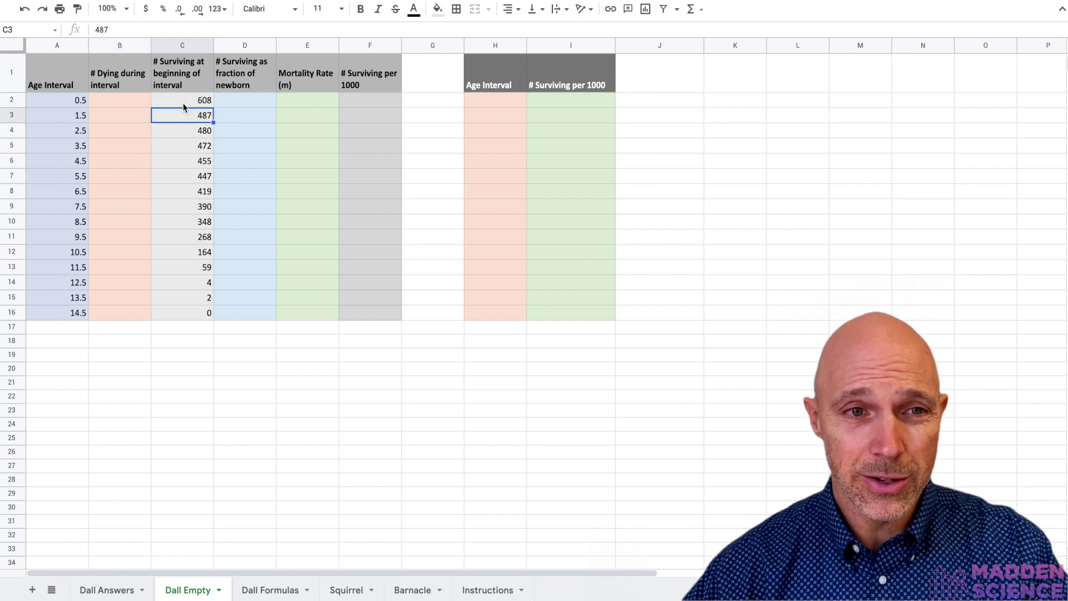
{"action": "left_click", "coordinate": [128, 102]}
{"action": "type", "text": "="}
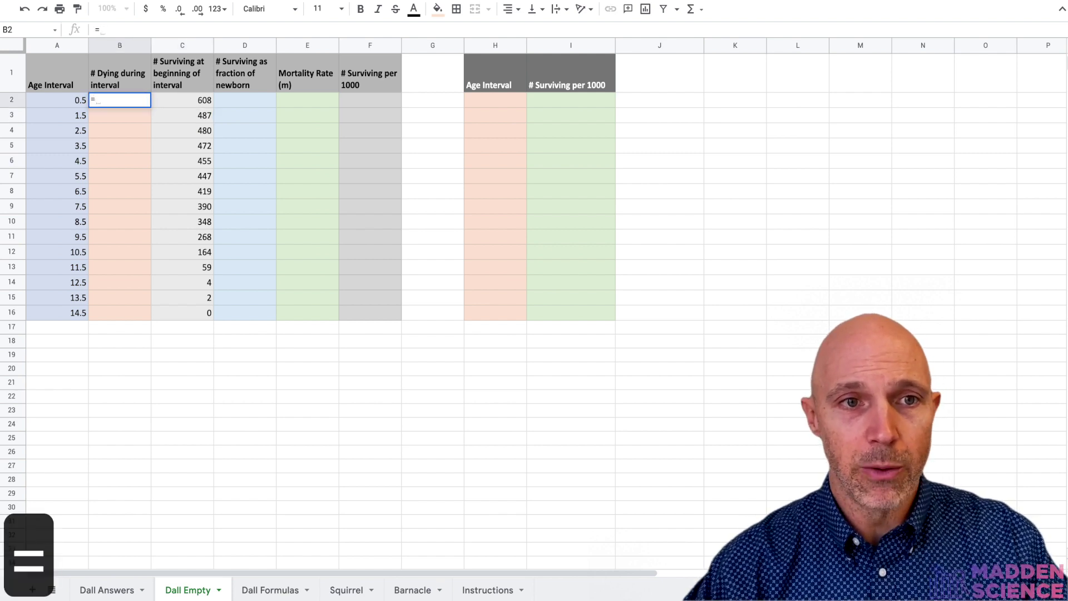
{"action": "type", "text": "c2"}
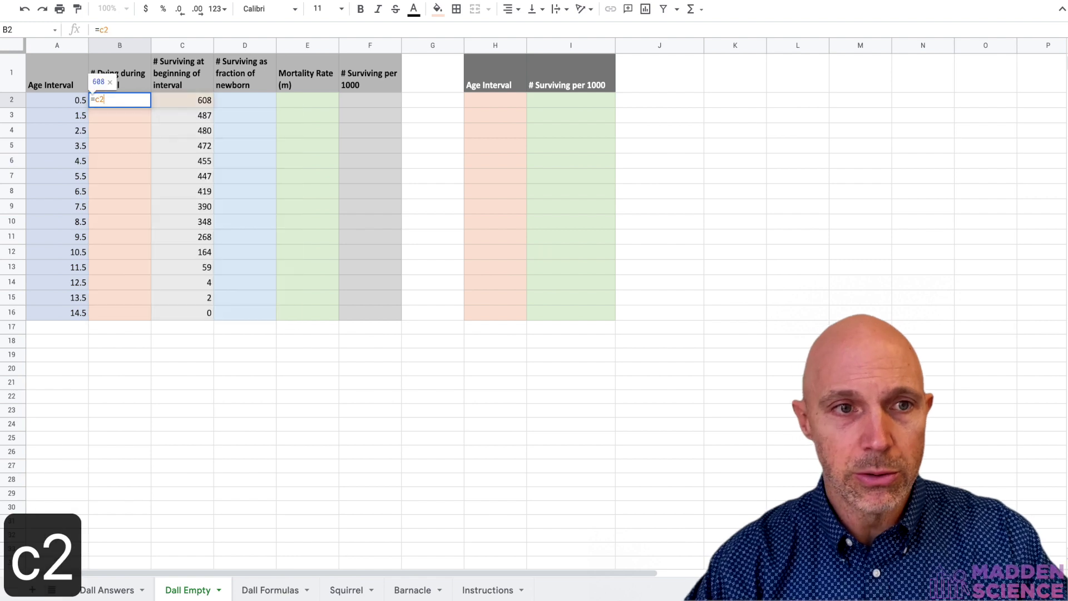
{"action": "type", "text": "-"}
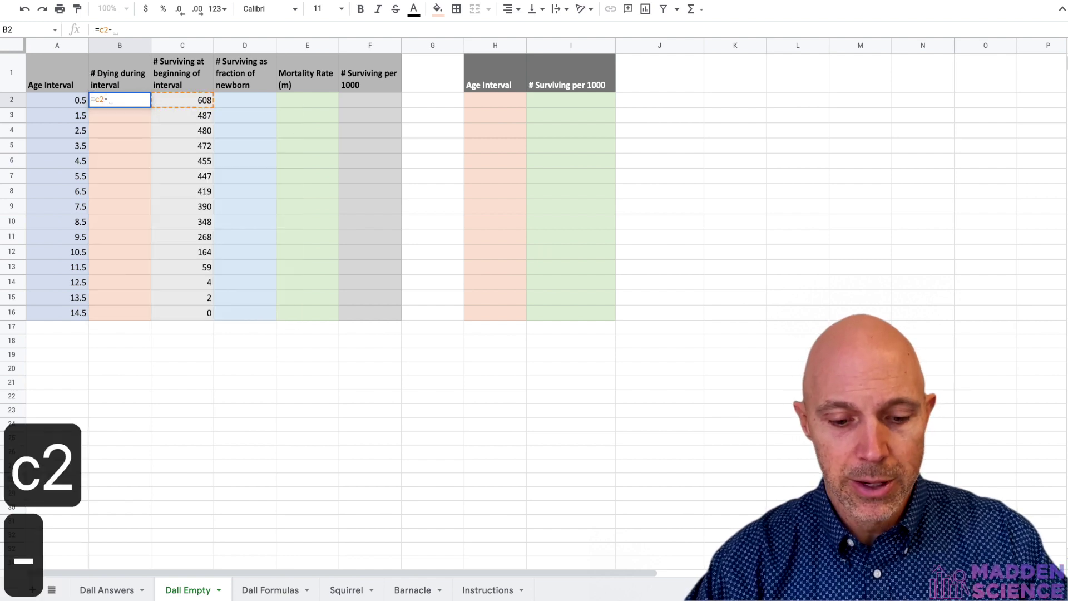
{"action": "type", "text": "c3"}
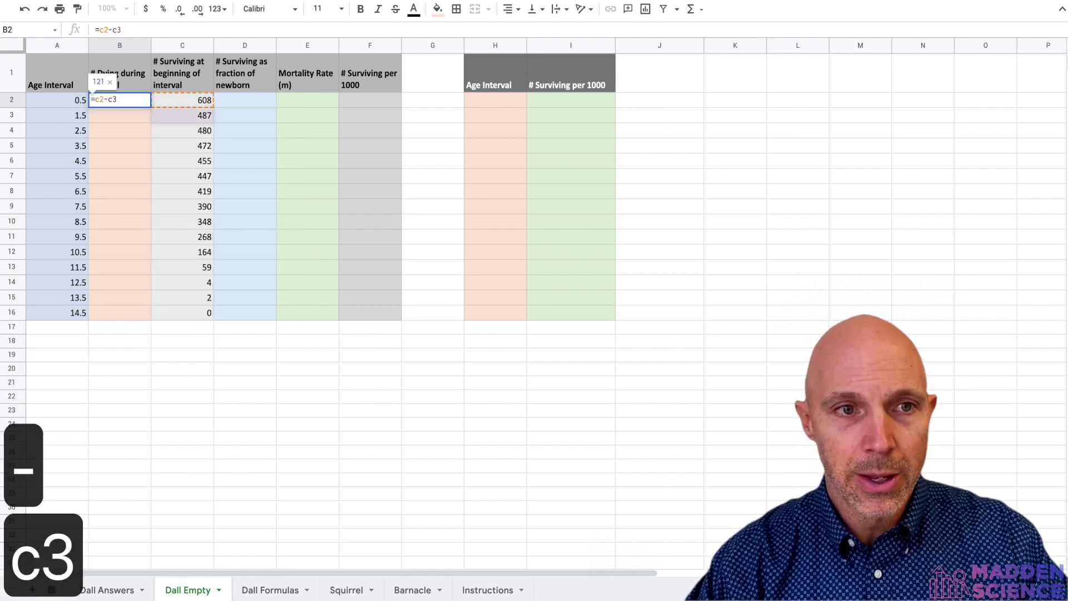
{"action": "key", "text": "Return"}
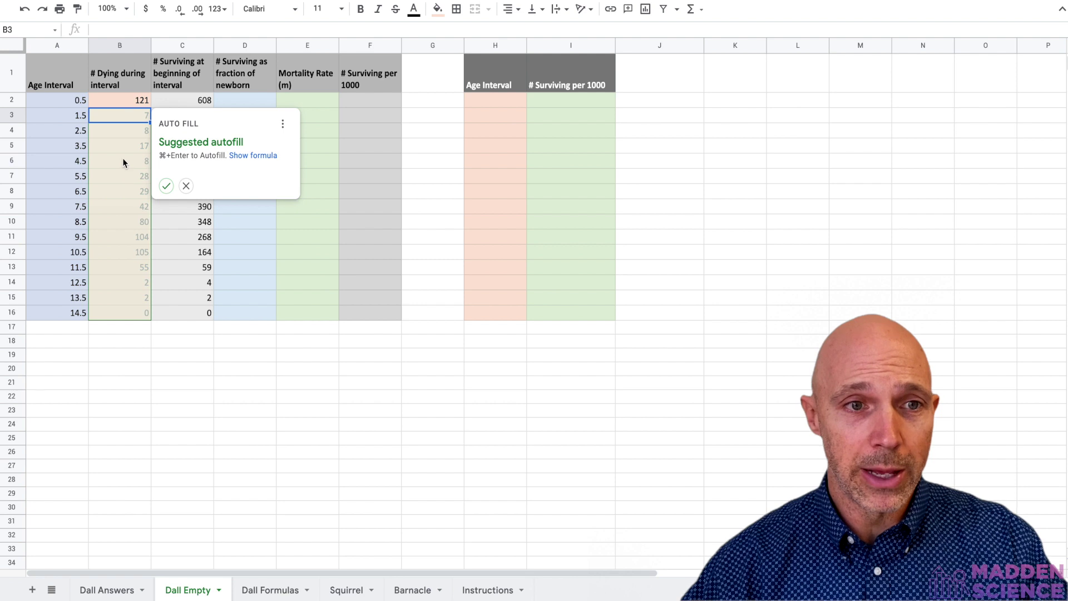
{"action": "left_click", "coordinate": [167, 187]}
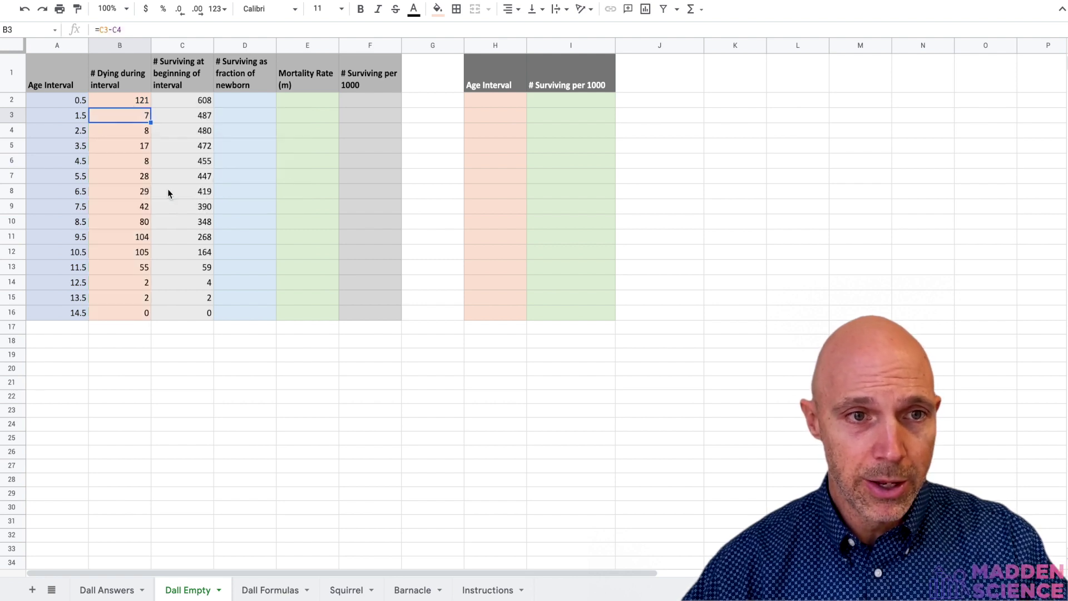
{"action": "left_click", "coordinate": [129, 126]}
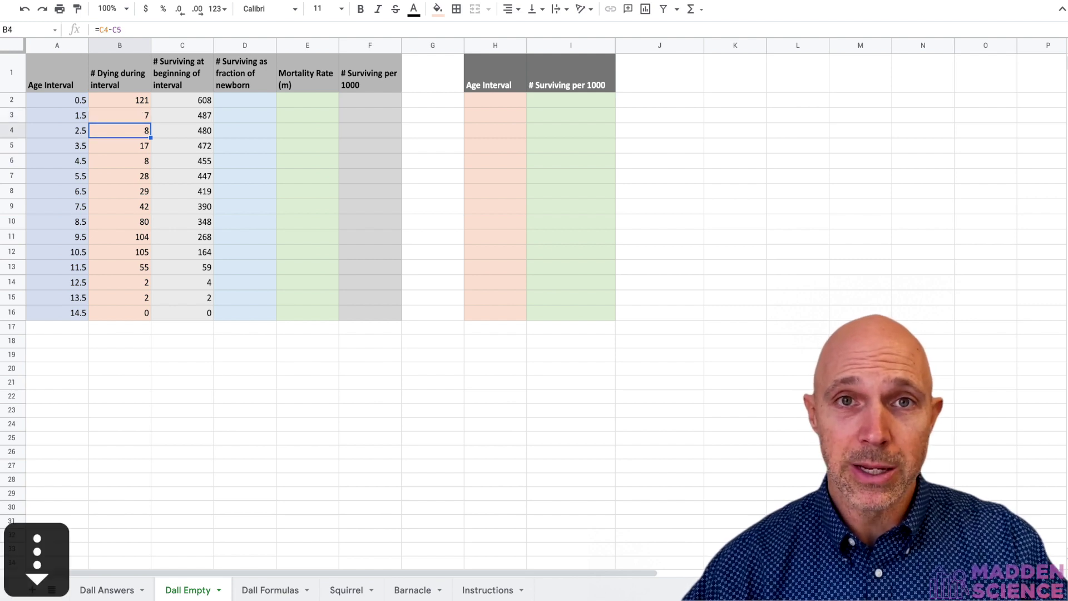
Examine the autofilled formulas down the # Dying during interval column to see how their cell references change.
{"action": "key", "text": "Down"}
{"action": "key", "text": "Down"}
{"action": "key", "text": "Down"}
{"action": "key", "text": "Down"}
{"action": "key", "text": "Down"}
{"action": "key", "text": "Down"}
{"action": "key", "text": "Down"}
{"action": "key", "text": "Down"}
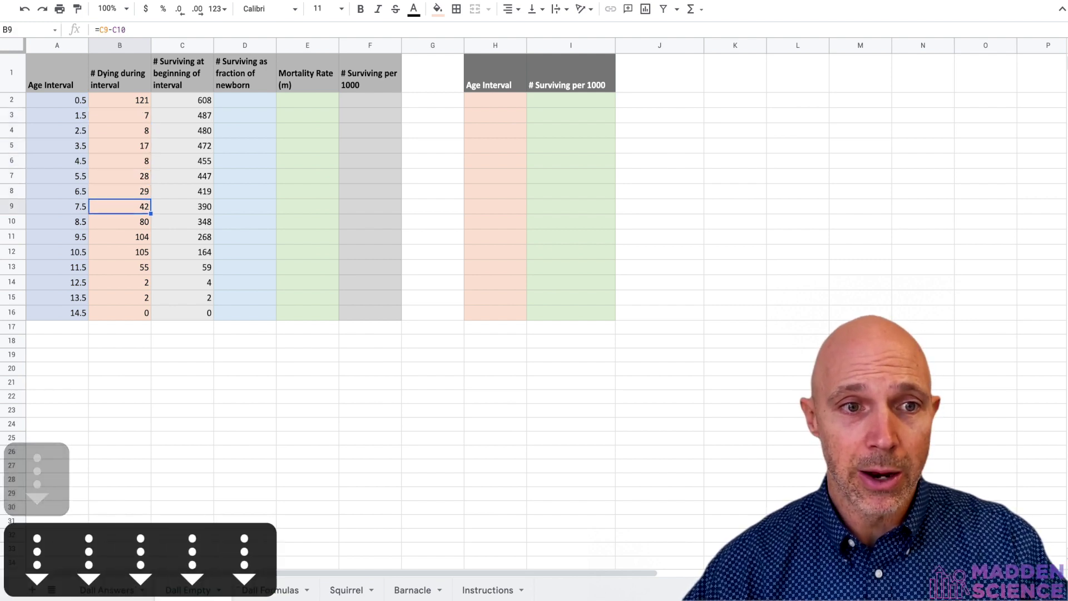
{"action": "key", "text": "Up"}
{"action": "key", "text": "Up"}
{"action": "key", "text": "Up"}
{"action": "key", "text": "Up"}
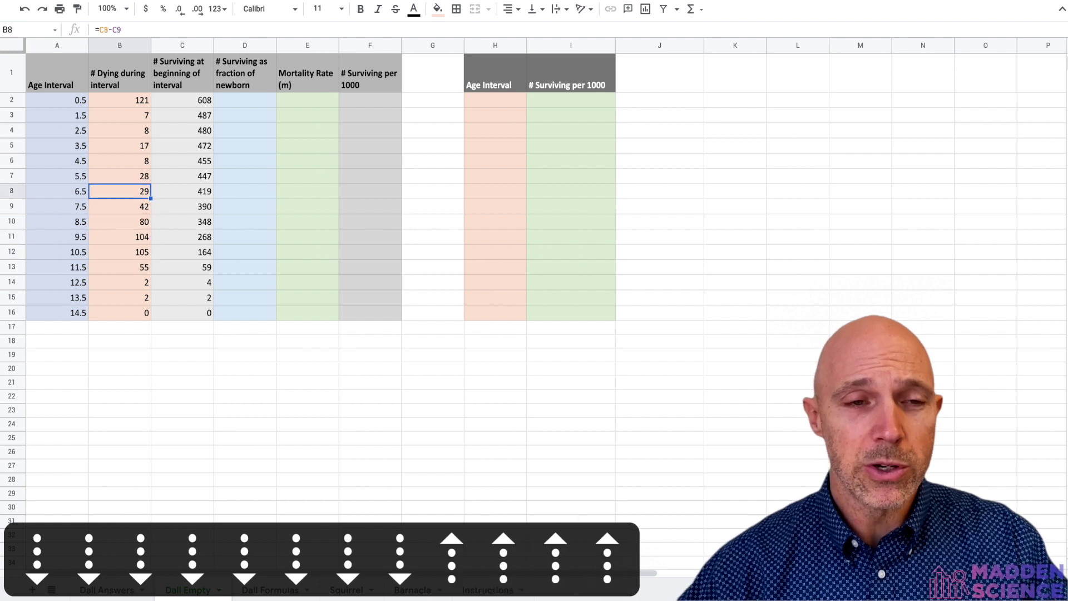
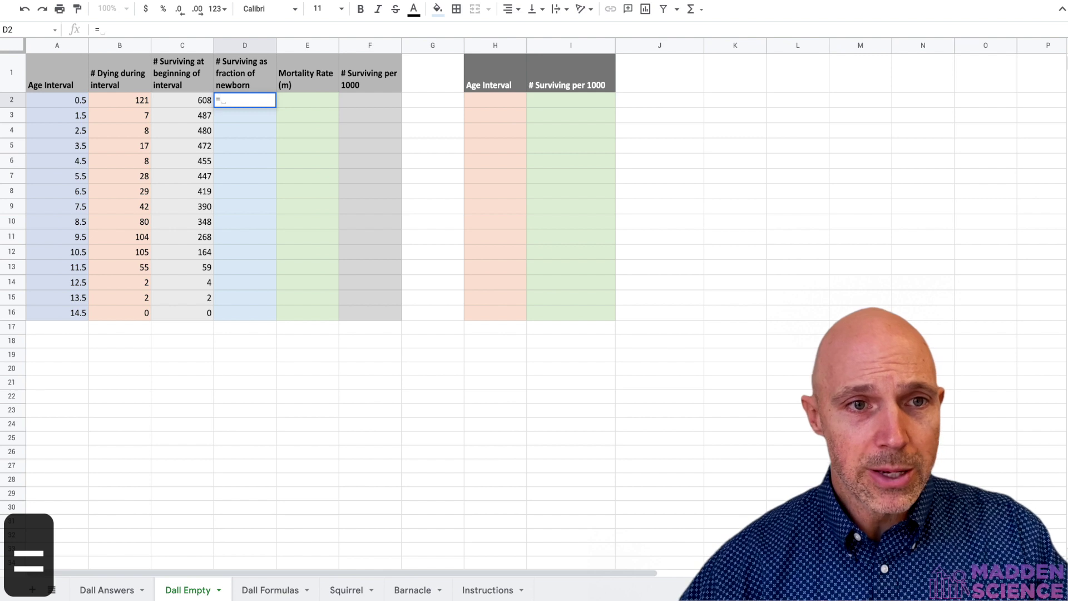
Try the formula =C3/C2 in cell D2 and decline the suggested autofill.
{"action": "left_click", "coordinate": [189, 117]}
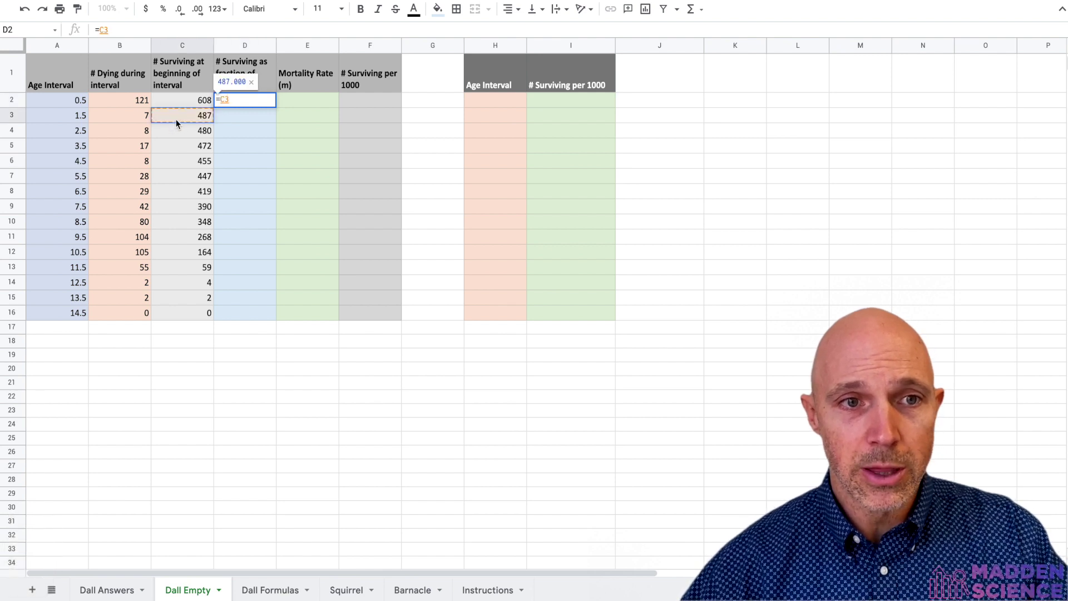
{"action": "type", "text": "/"}
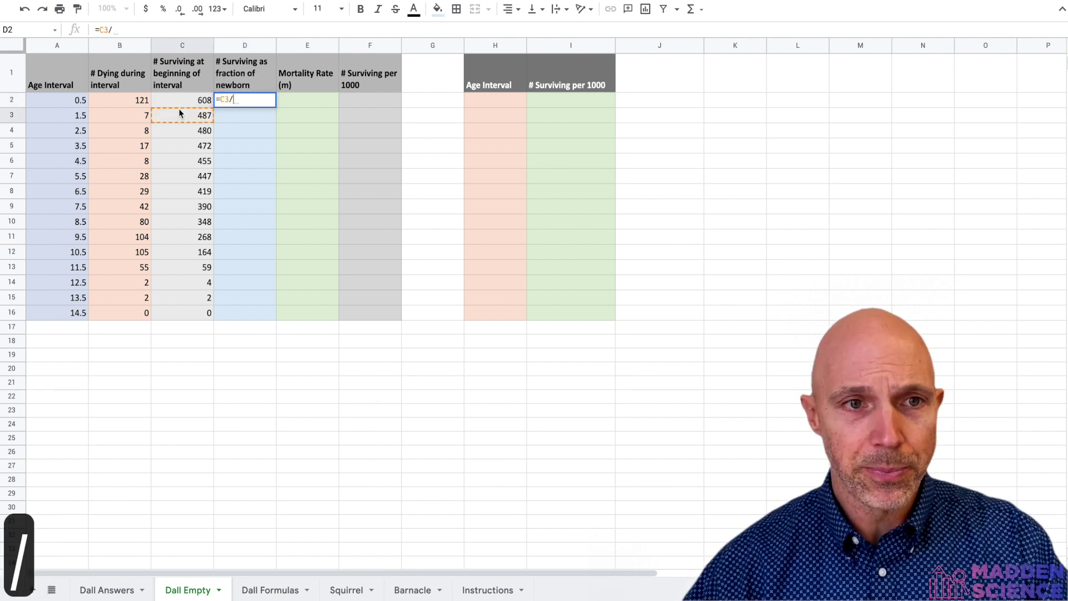
{"action": "left_click", "coordinate": [179, 104]}
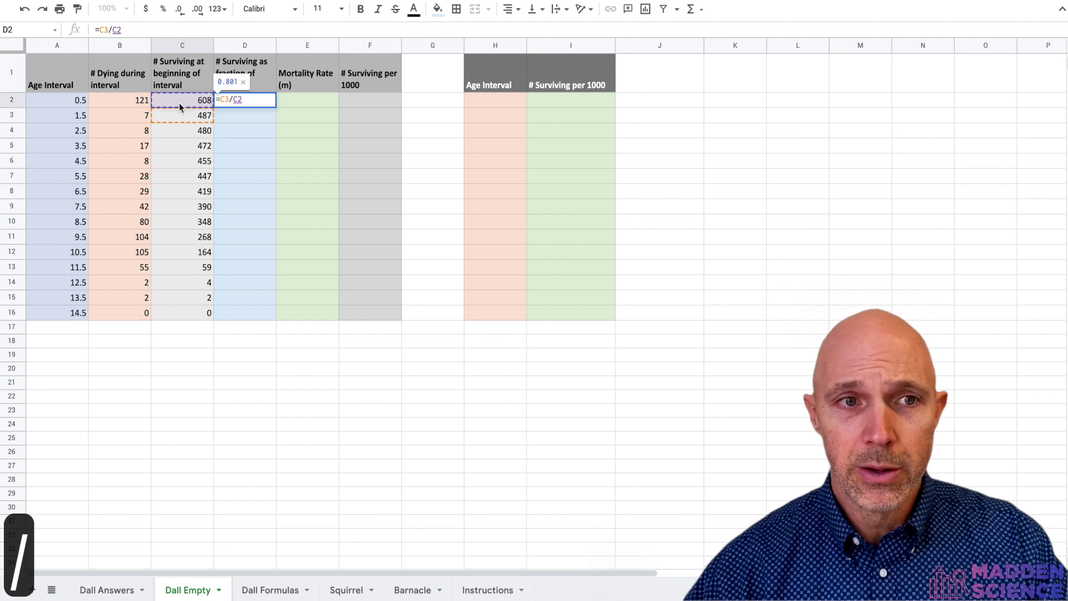
{"action": "key", "text": "Return"}
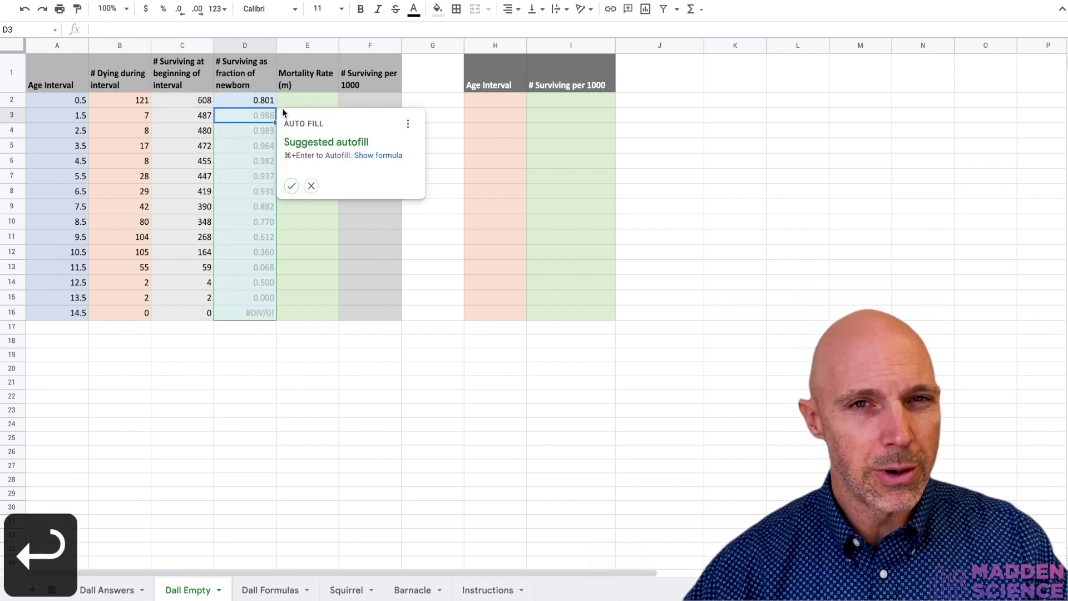
{"action": "key", "text": "Down"}
{"action": "left_click", "coordinate": [254, 116]}
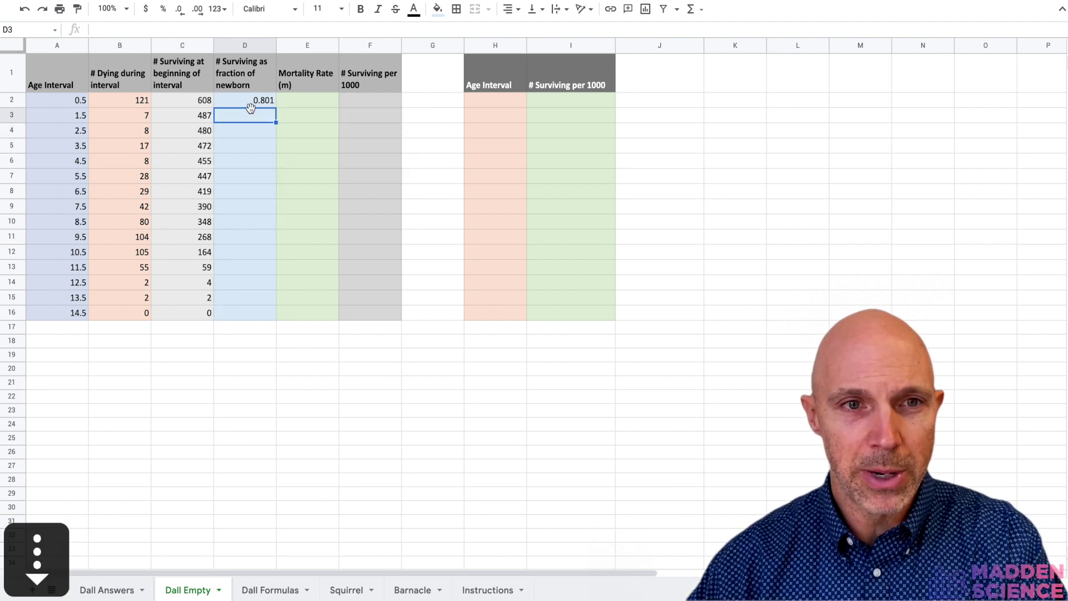
Review the D2 formula against the survivor counts in C3:C6 and clear cell D2.
{"action": "left_click", "coordinate": [247, 105]}
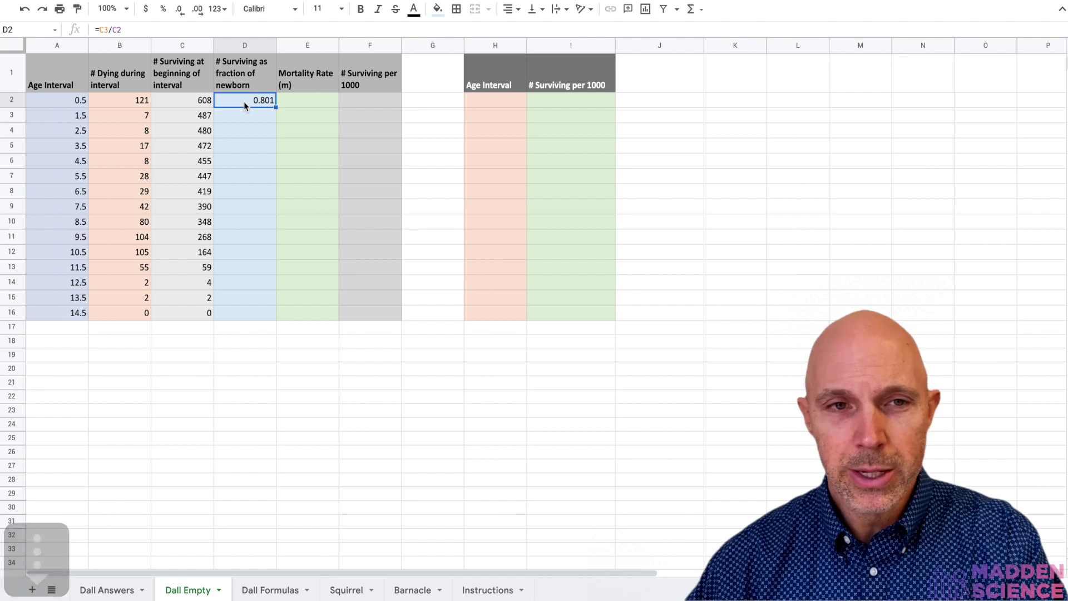
{"action": "left_click", "coordinate": [197, 118]}
{"action": "left_click", "coordinate": [191, 135]}
{"action": "left_click", "coordinate": [190, 145]}
{"action": "left_click", "coordinate": [191, 162]}
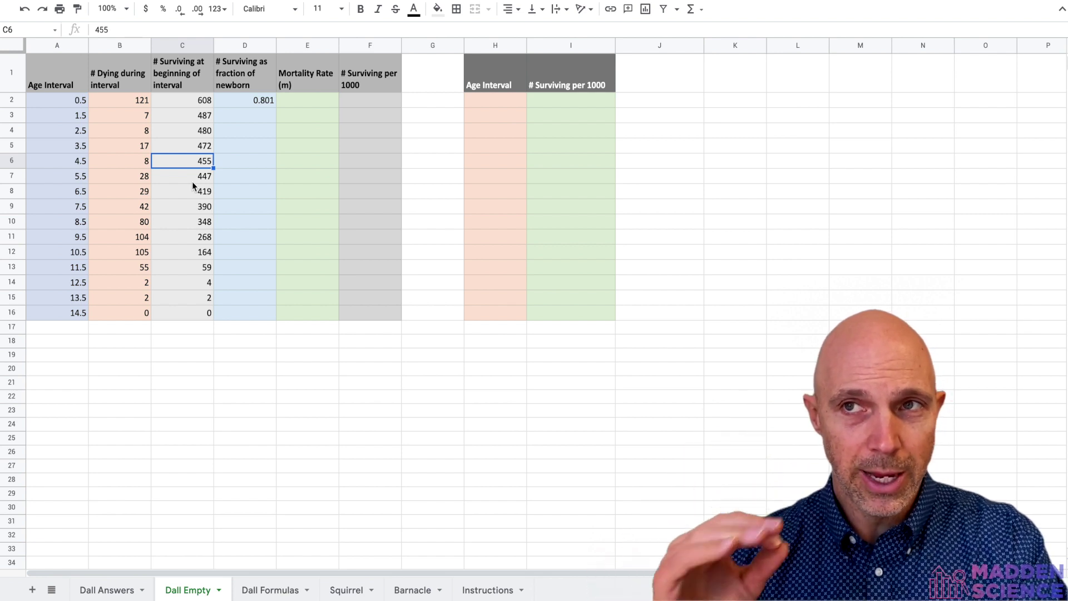
{"action": "left_click", "coordinate": [241, 101]}
{"action": "key", "text": "Delete"}
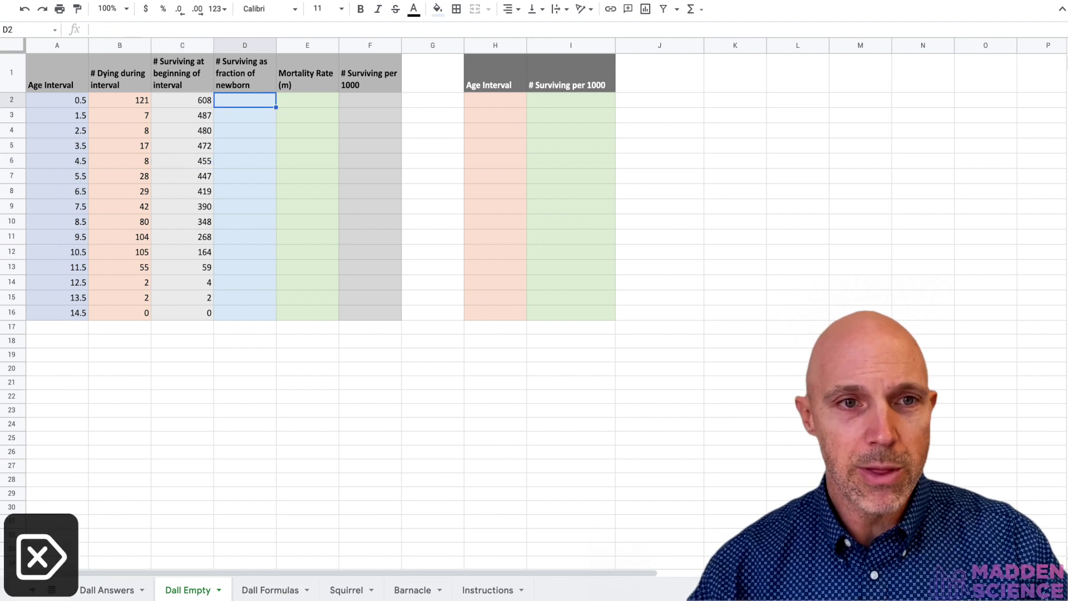
Enter the formula =C2/C$2 in cell D2 and fill it down to D16.
{"action": "type", "text": "="}
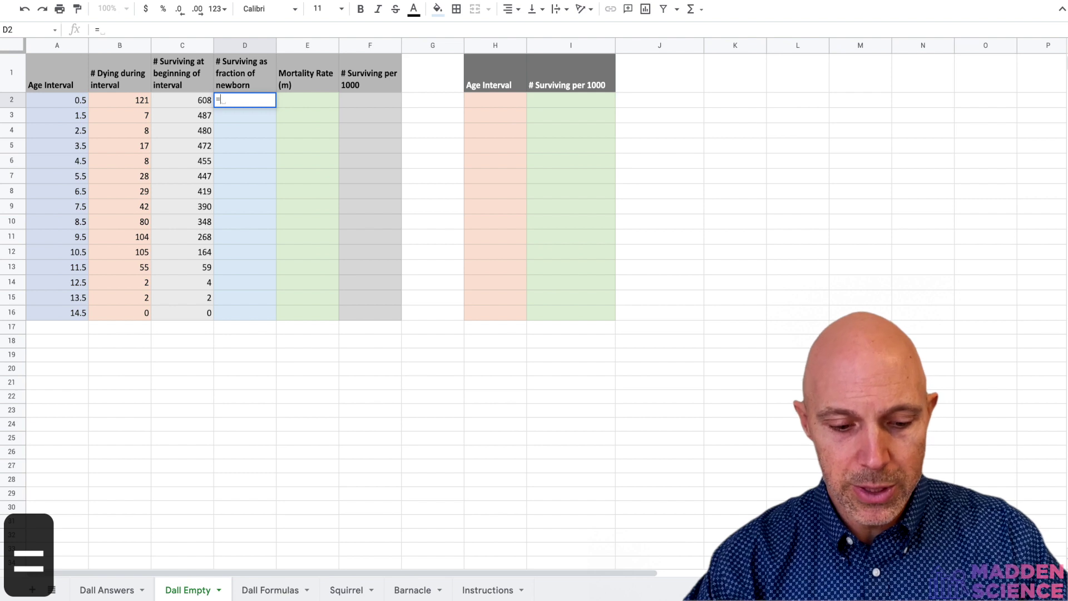
{"action": "type", "text": "c"}
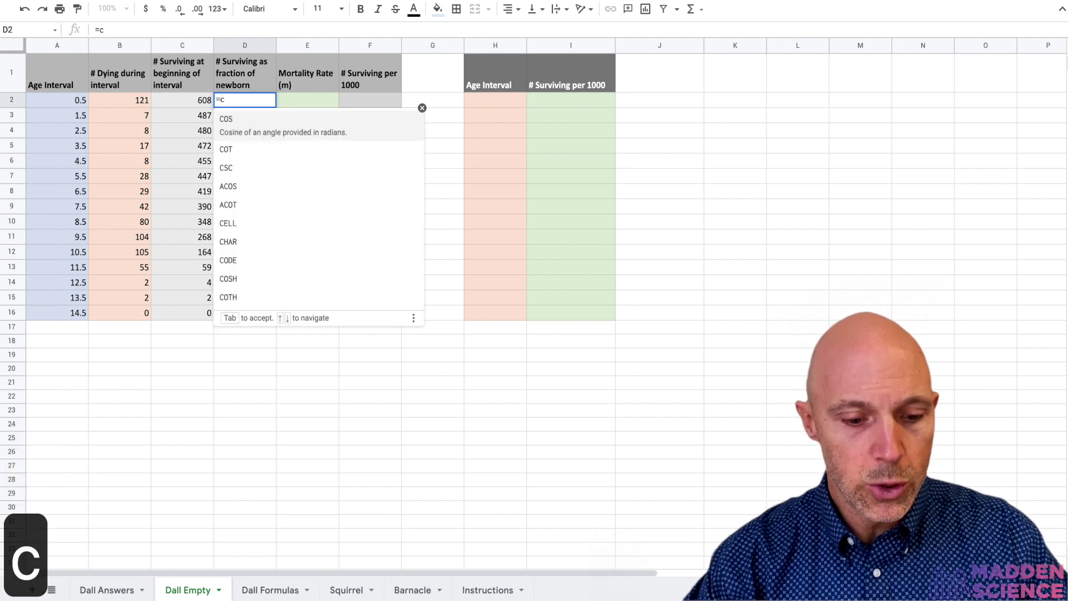
{"action": "type", "text": "2/"}
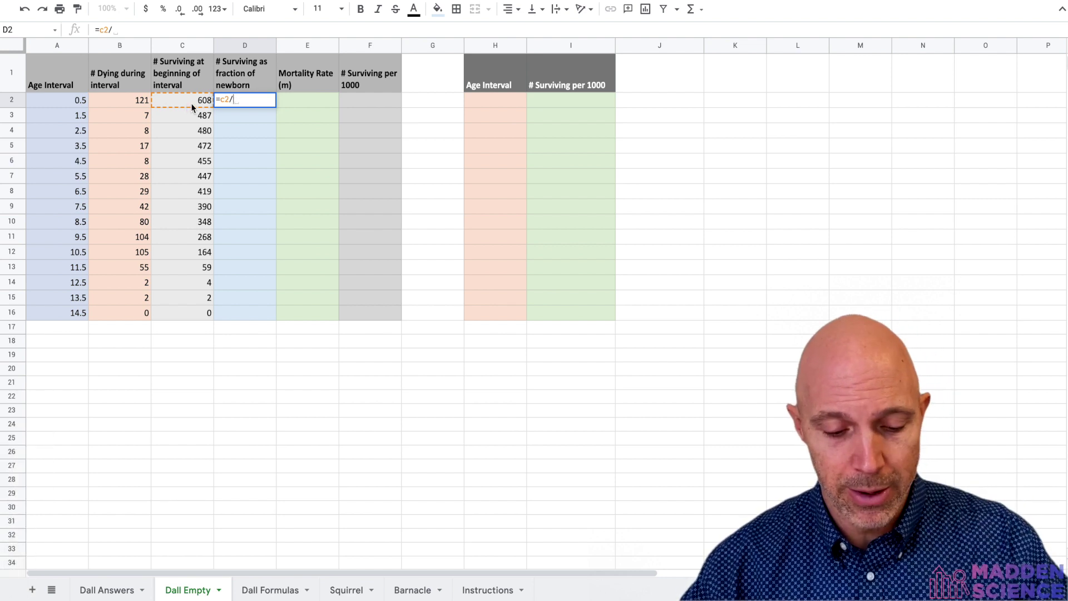
{"action": "type", "text": "c"}
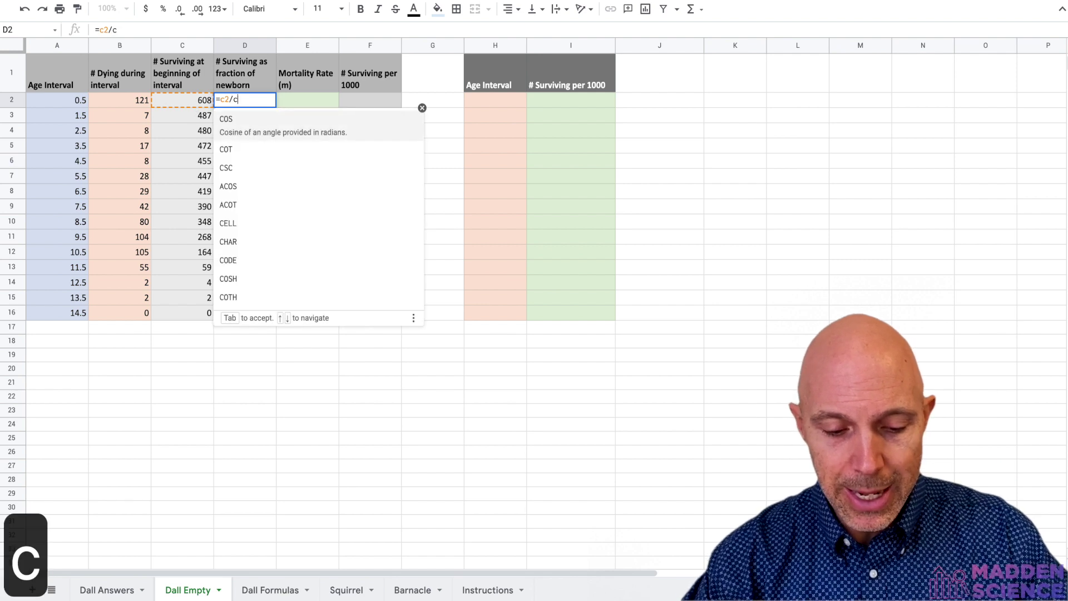
{"action": "type", "text": "$2"}
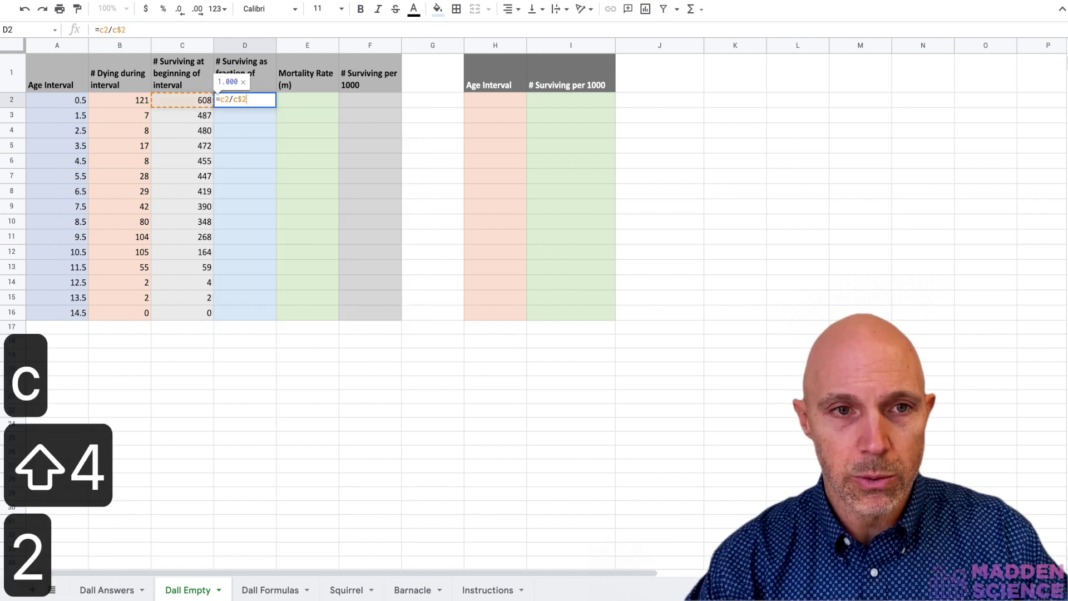
{"action": "key", "text": "Return"}
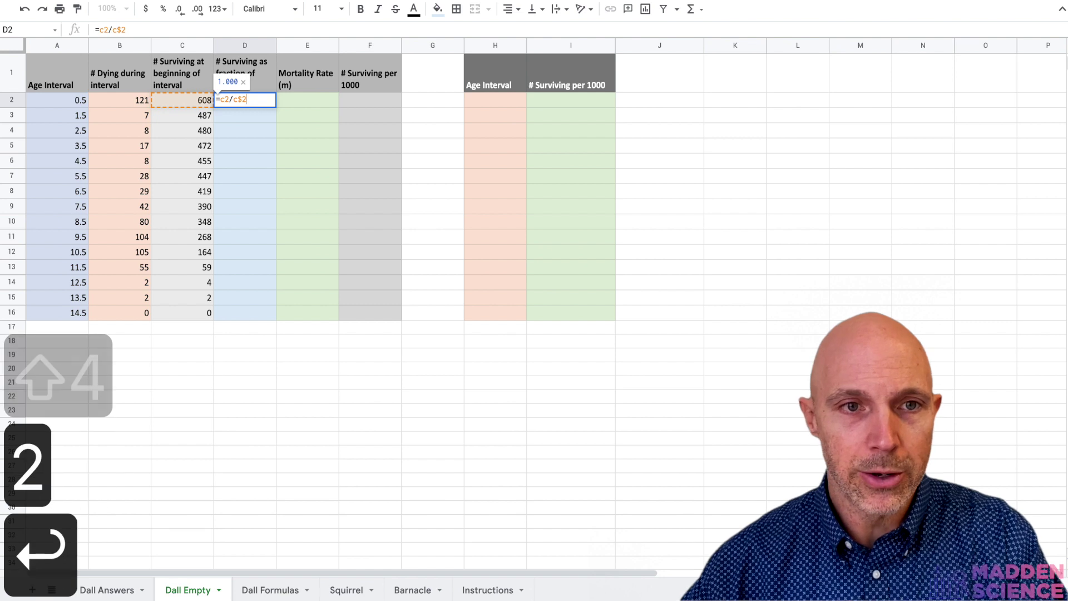
{"action": "left_click", "coordinate": [242, 102]}
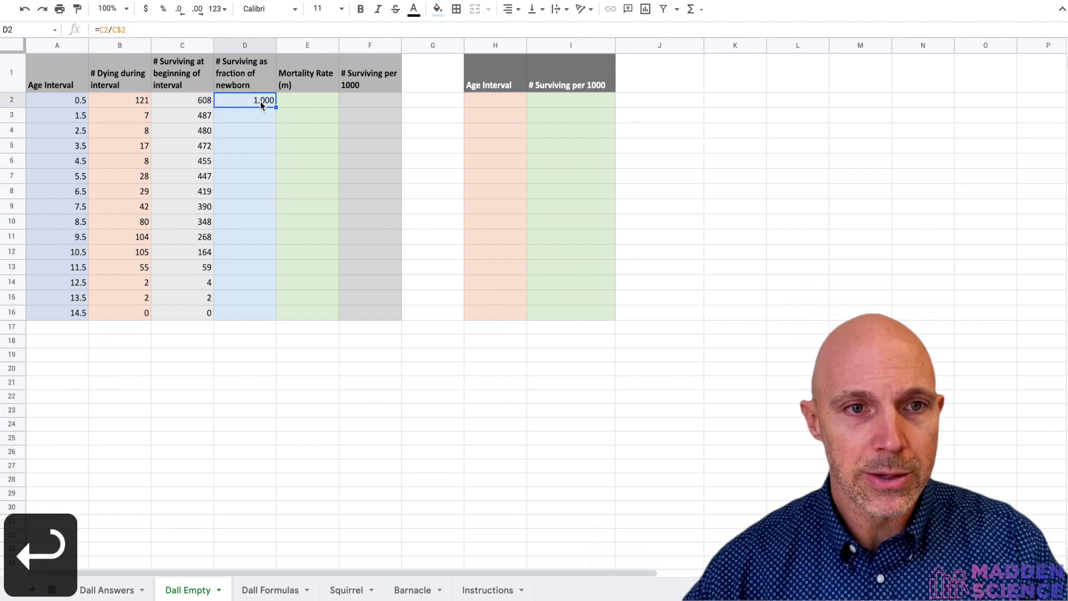
{"action": "left_click_drag", "start_coordinate": [276, 106], "coordinate": [274, 313]}
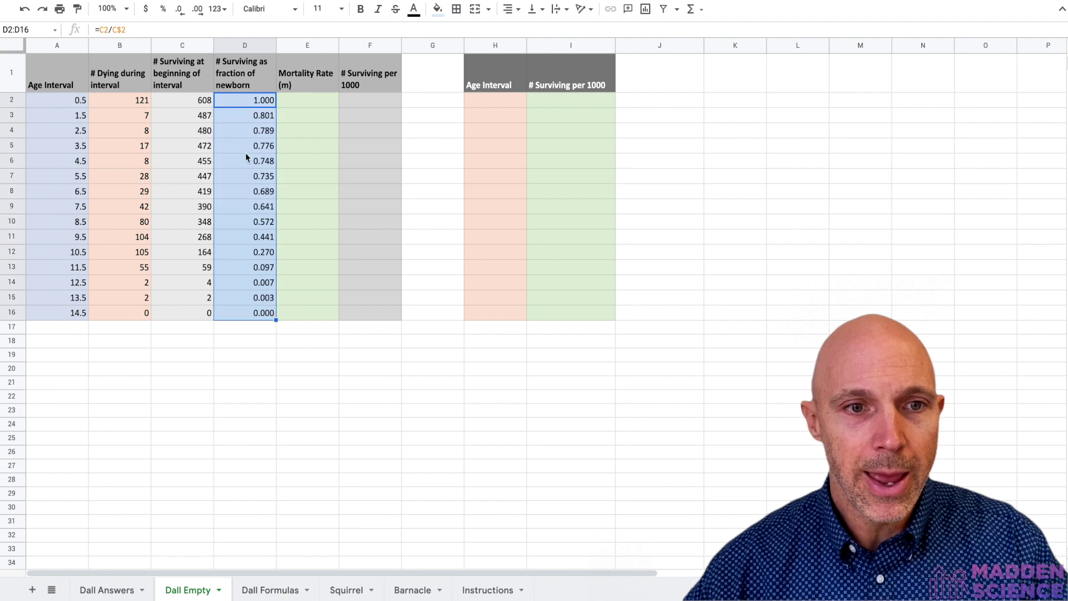
Inspect the filled formulas in column D down to D7, checking the cells that the D7 formula references.
{"action": "left_click", "coordinate": [240, 127]}
{"action": "left_click", "coordinate": [240, 145]}
{"action": "left_click", "coordinate": [240, 162]}
{"action": "left_click", "coordinate": [240, 176]}
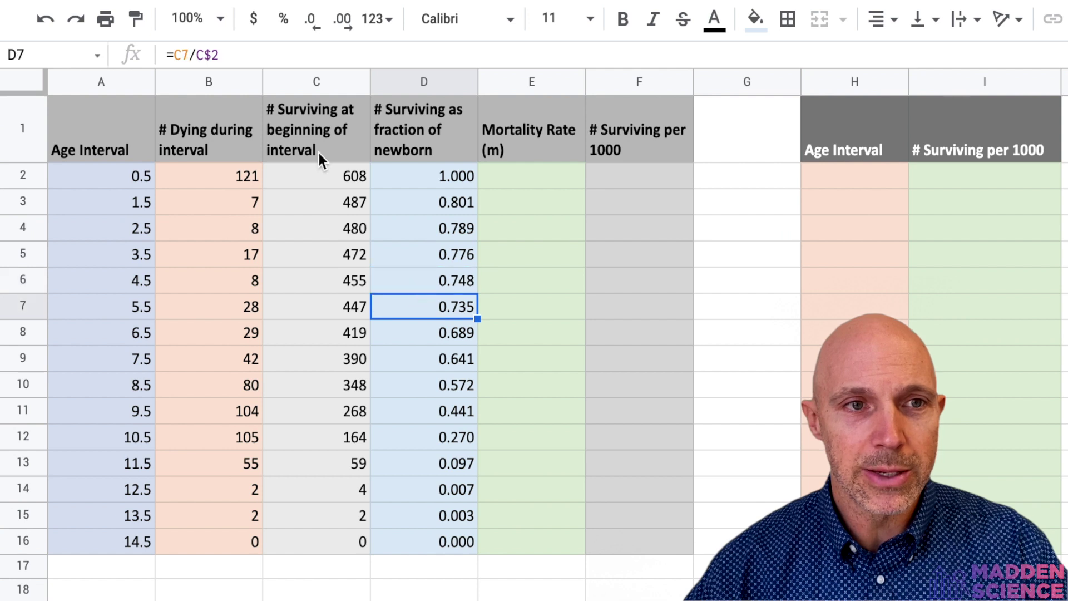
{"action": "left_click_drag", "start_coordinate": [243, 57], "coordinate": [131, 54]}
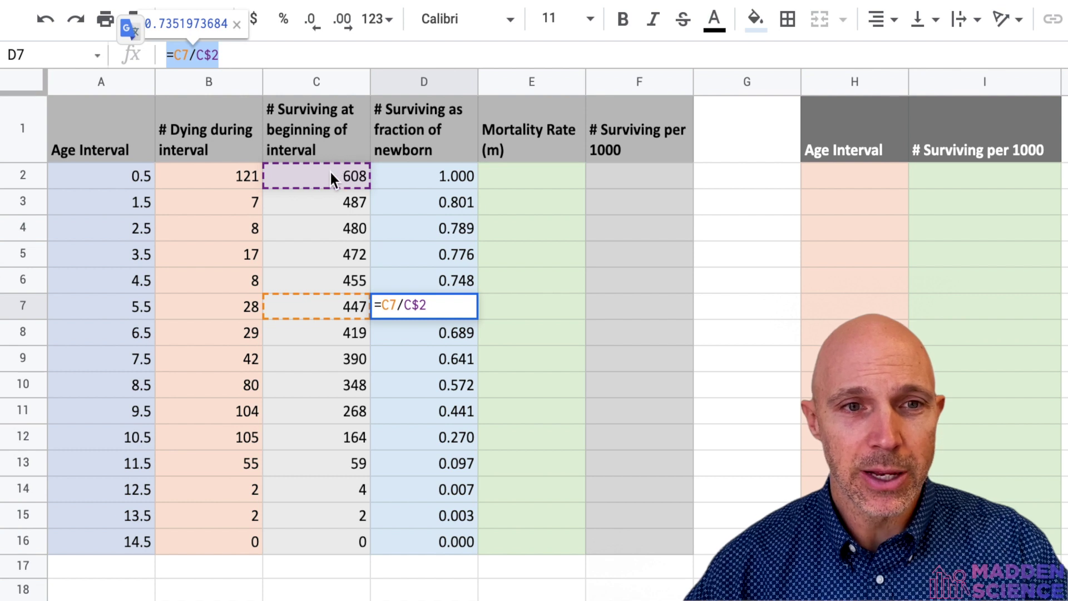
{"action": "key", "text": "Return"}
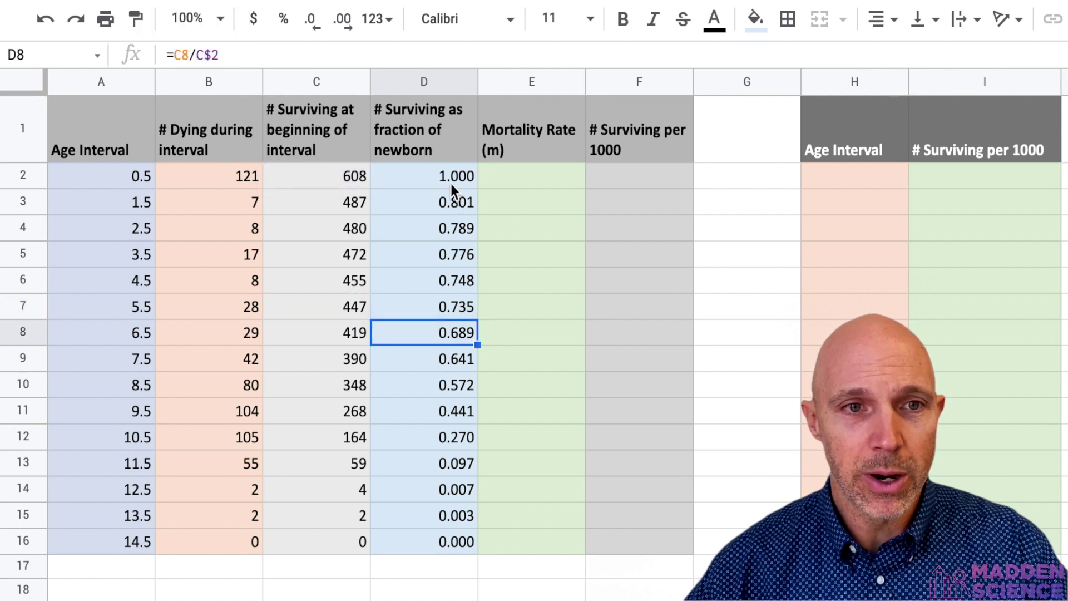
Show the survivor fractions in D2:D16 with six decimal places.
{"action": "left_click_drag", "start_coordinate": [444, 174], "coordinate": [431, 546]}
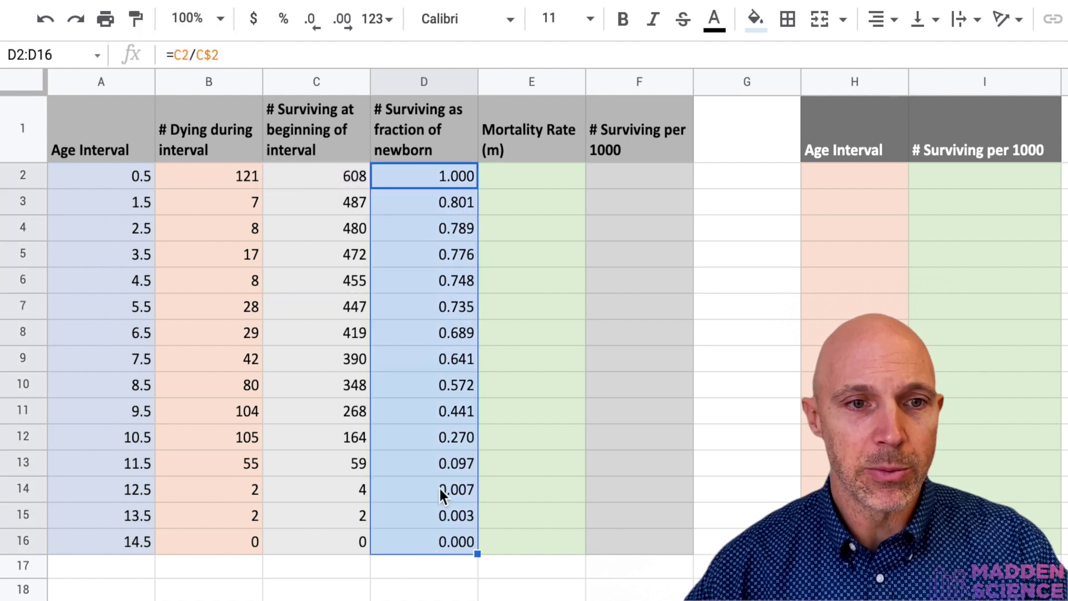
{"action": "left_click", "coordinate": [349, 26]}
{"action": "left_click", "coordinate": [349, 26]}
{"action": "left_click", "coordinate": [349, 26]}
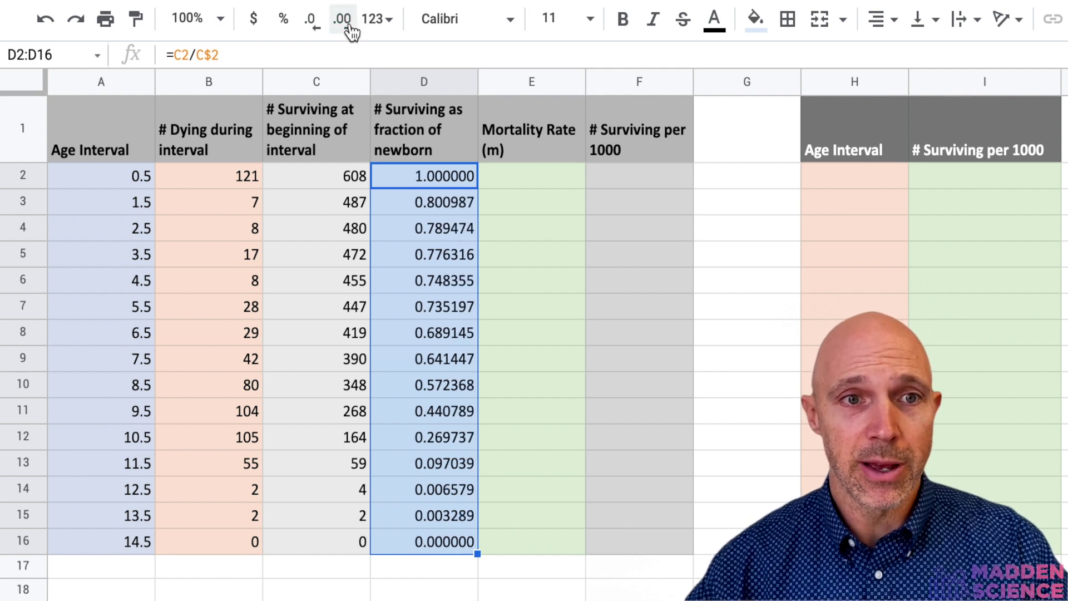
Reduce the survivor fractions in D2:D16 to two decimal places and set them back to three.
{"action": "left_click", "coordinate": [313, 26]}
{"action": "left_click", "coordinate": [312, 27]}
{"action": "left_click", "coordinate": [313, 27]}
{"action": "left_click", "coordinate": [313, 27]}
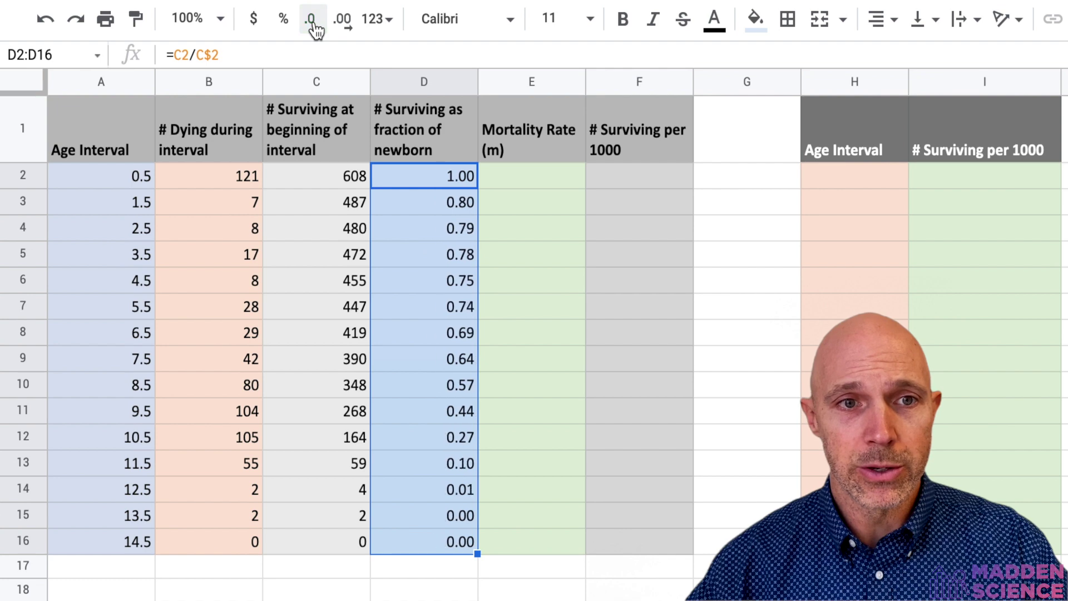
{"action": "left_click", "coordinate": [343, 27]}
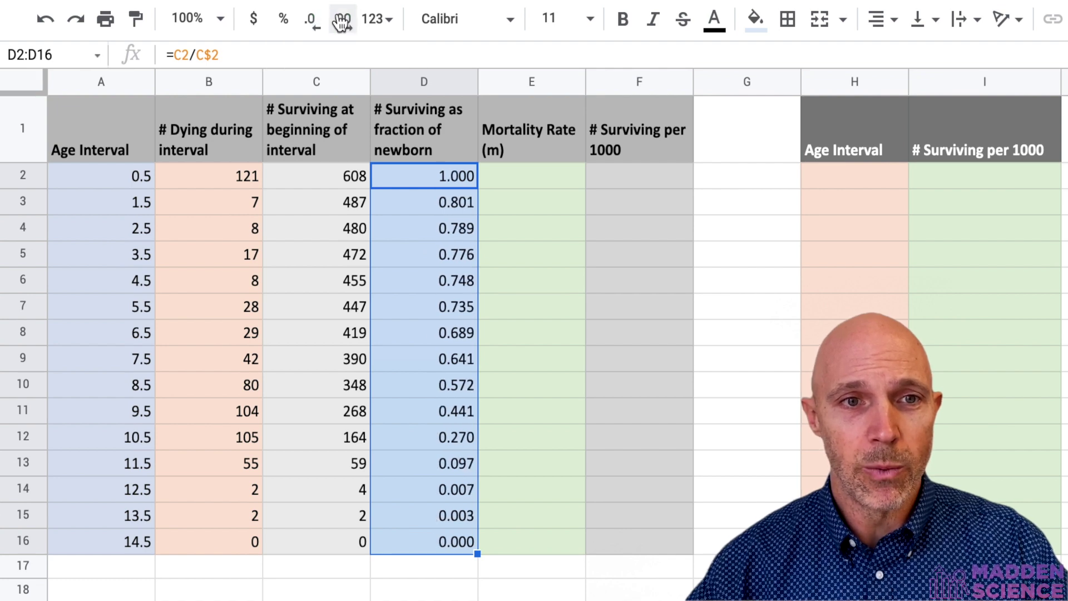
Enter the formula =B2/C2 in cell E2 of the Mortality Rate column and accept the suggested autofill for E3:E16.
{"action": "left_click", "coordinate": [509, 178]}
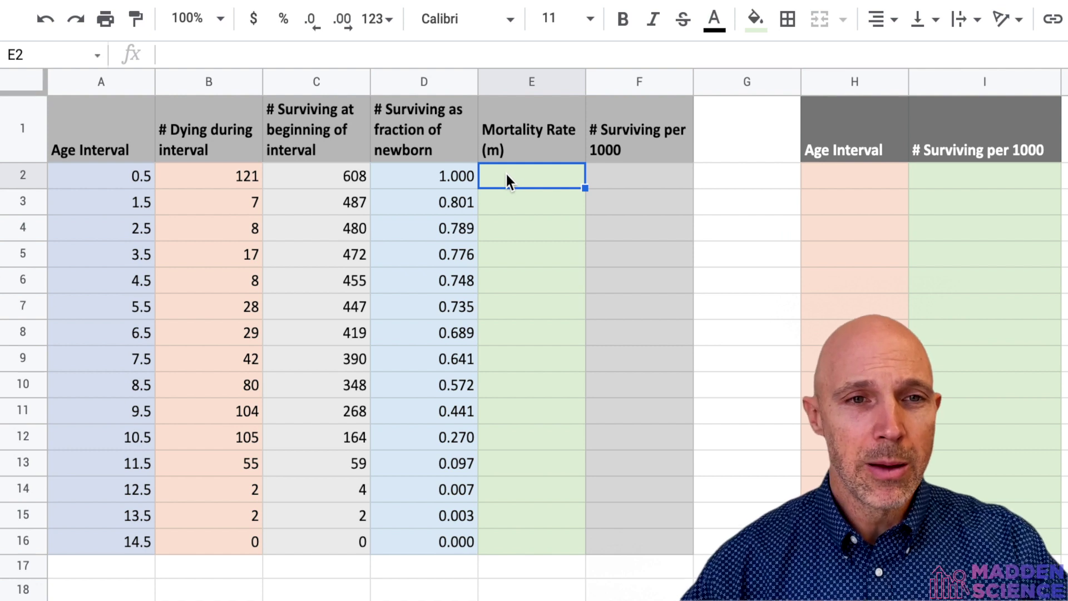
{"action": "left_click", "coordinate": [206, 181]}
{"action": "left_click", "coordinate": [279, 178]}
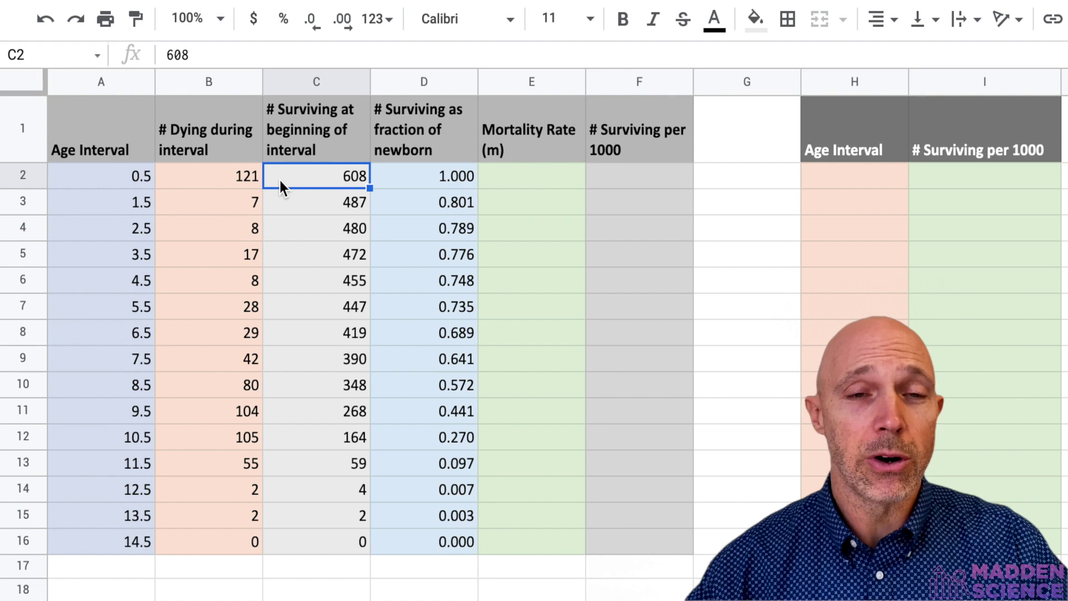
{"action": "left_click", "coordinate": [215, 179]}
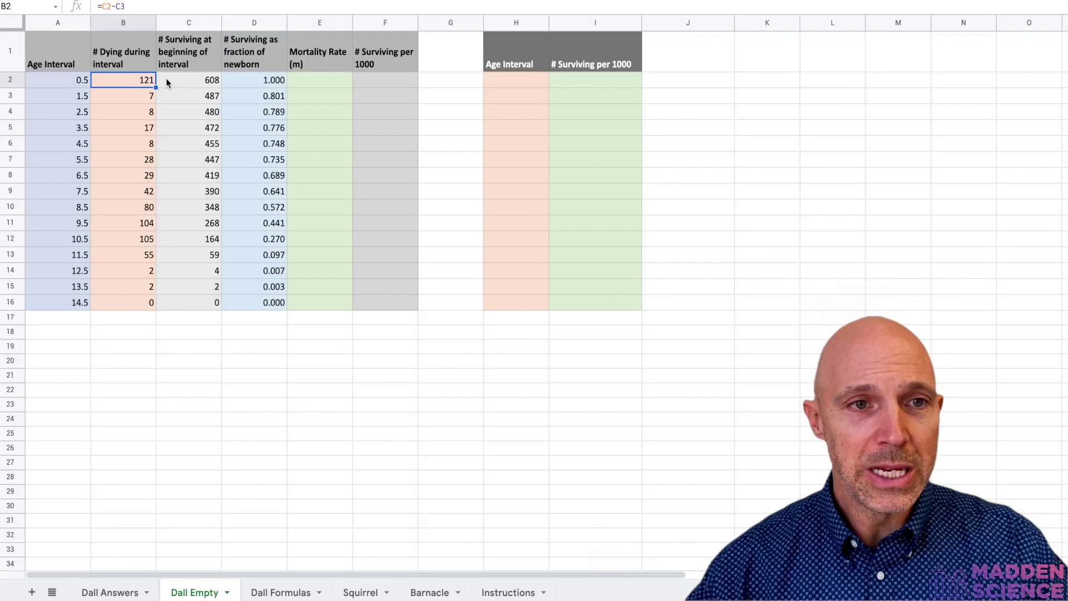
{"action": "left_click", "coordinate": [182, 81]}
{"action": "left_click", "coordinate": [305, 81]}
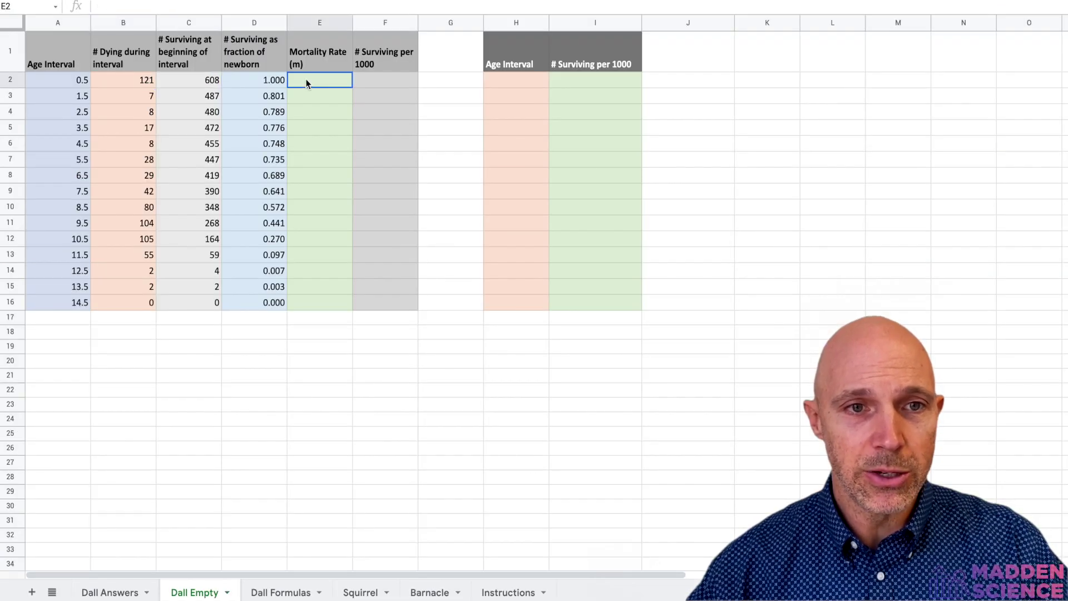
{"action": "type", "text": "="}
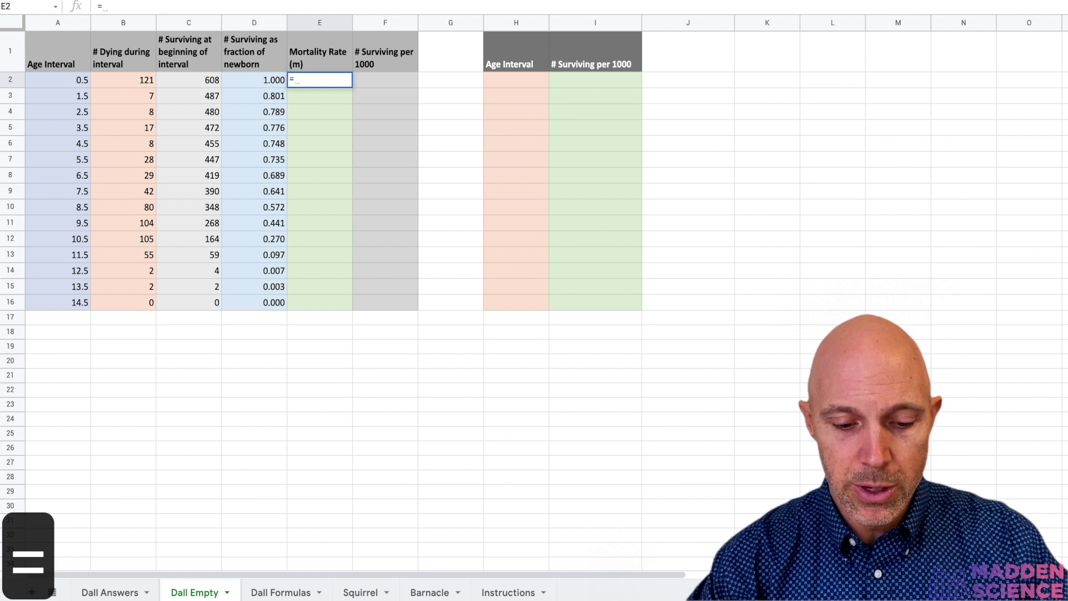
{"action": "type", "text": "b2/c2"}
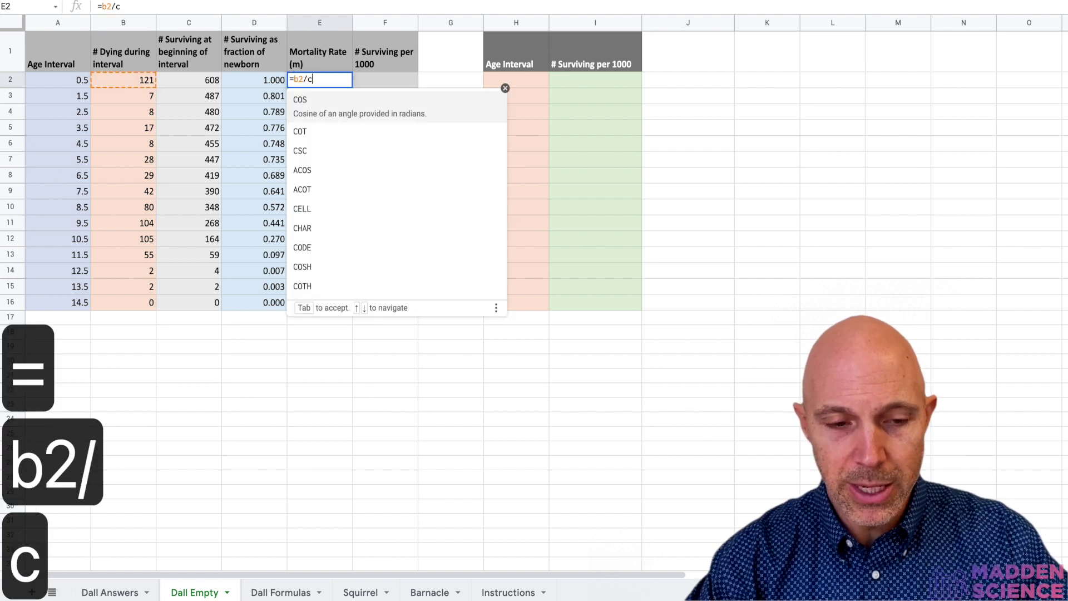
{"action": "key", "text": "Return"}
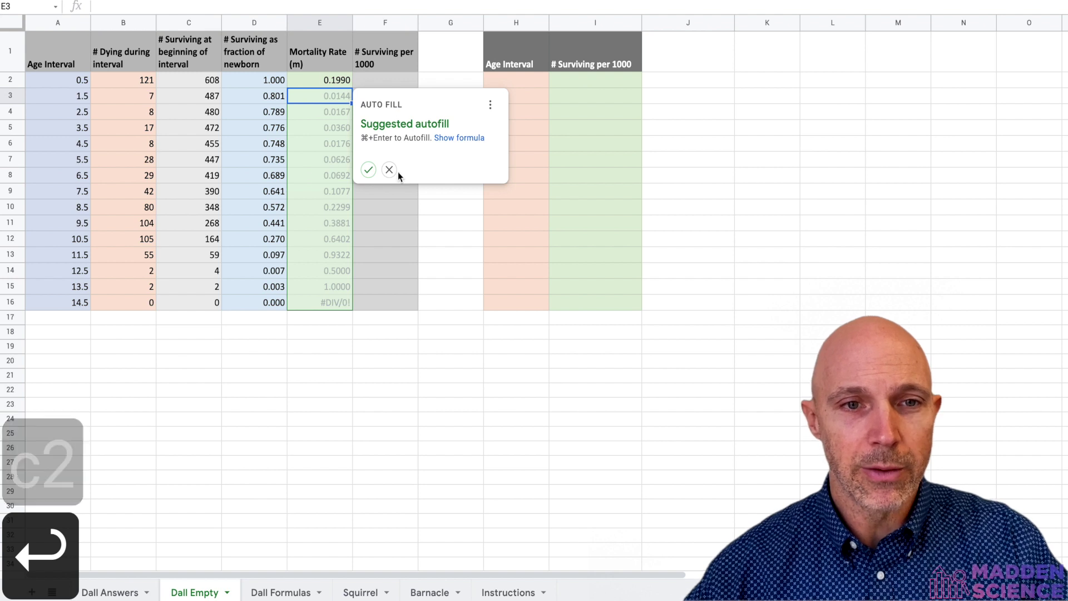
{"action": "left_click", "coordinate": [369, 169]}
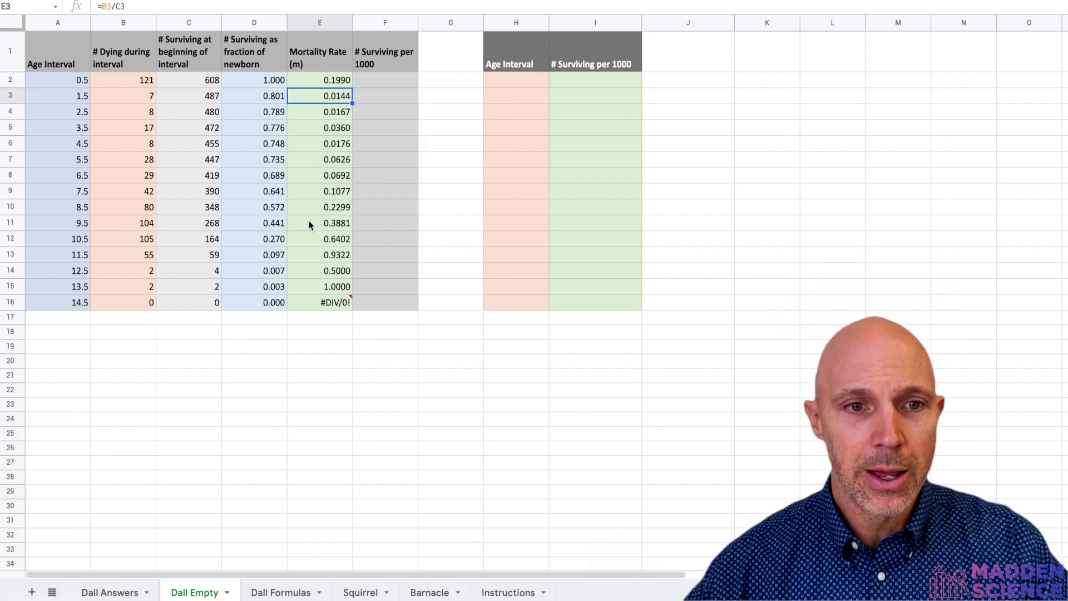
Show the mortality rates in E2:E16 with three decimal places.
{"action": "left_click_drag", "start_coordinate": [335, 84], "coordinate": [314, 301]}
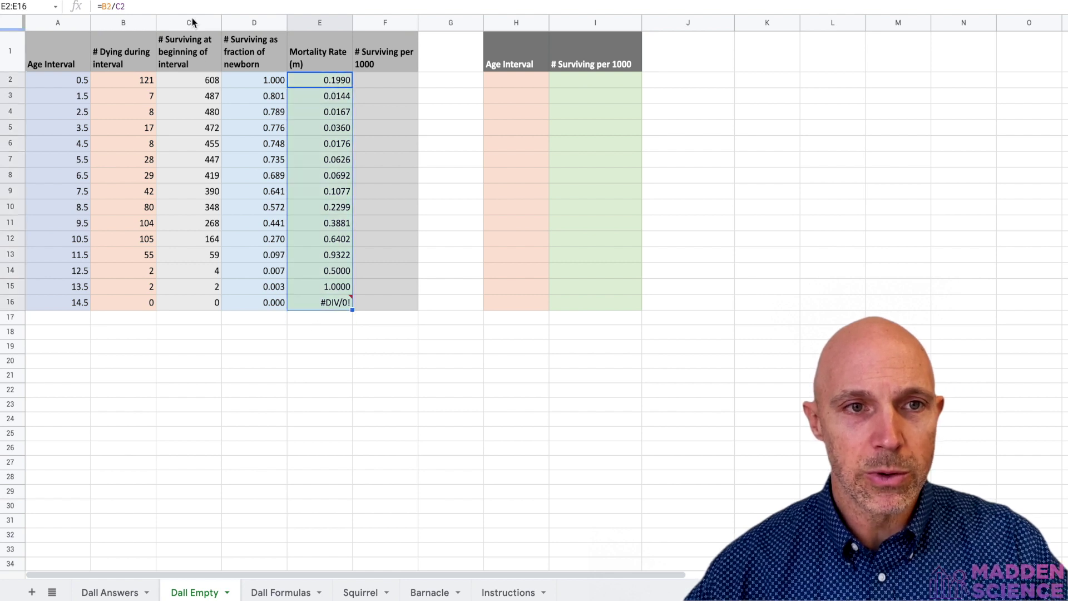
{"action": "left_click", "coordinate": [187, 1]}
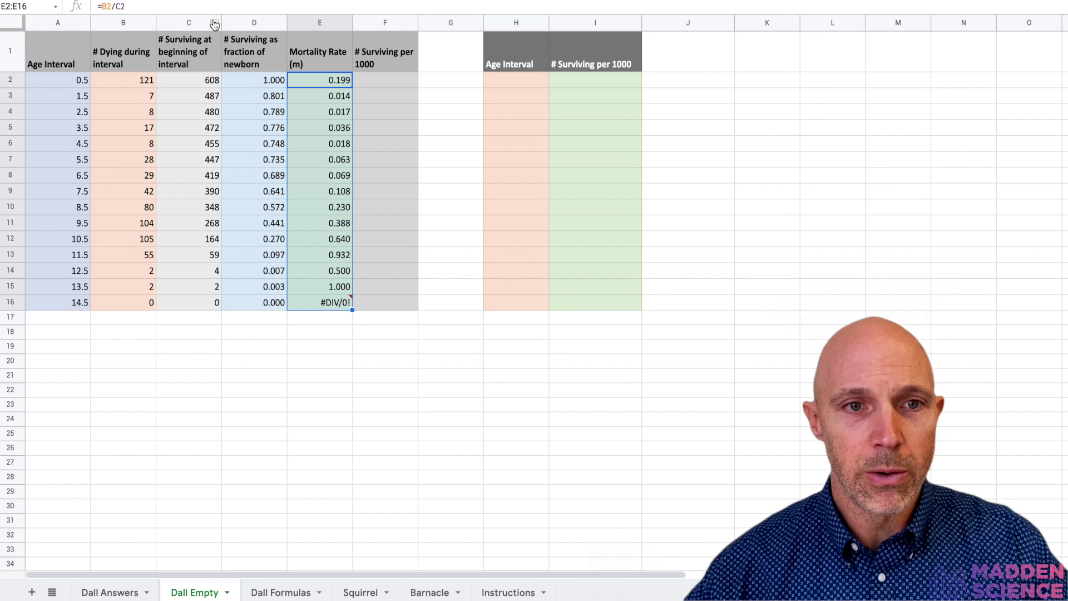
Enter the formula =D2*1000 in cell F2 of the # Surviving per 1000 column and accept the suggested autofill for F3:F16.
{"action": "left_click", "coordinate": [369, 83]}
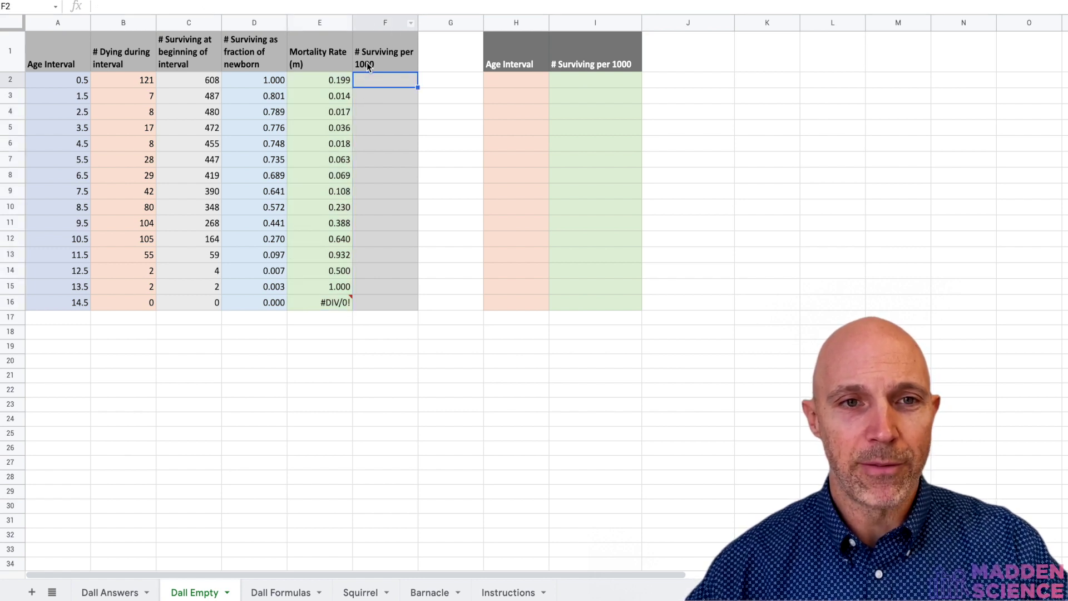
{"action": "left_click_drag", "start_coordinate": [367, 81], "coordinate": [386, 299]}
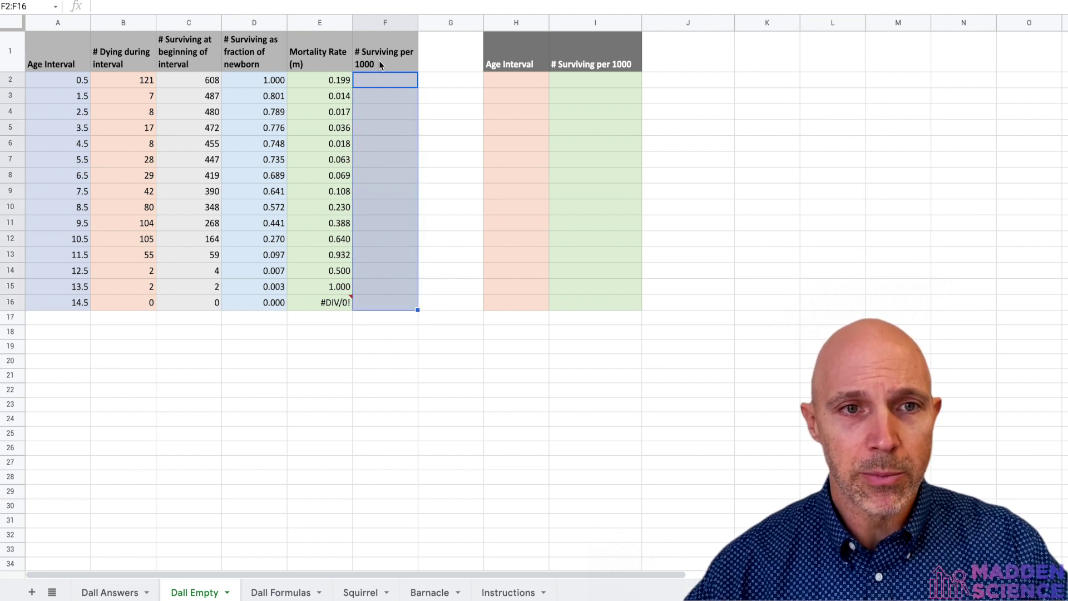
{"action": "left_click_drag", "start_coordinate": [246, 80], "coordinate": [252, 299]}
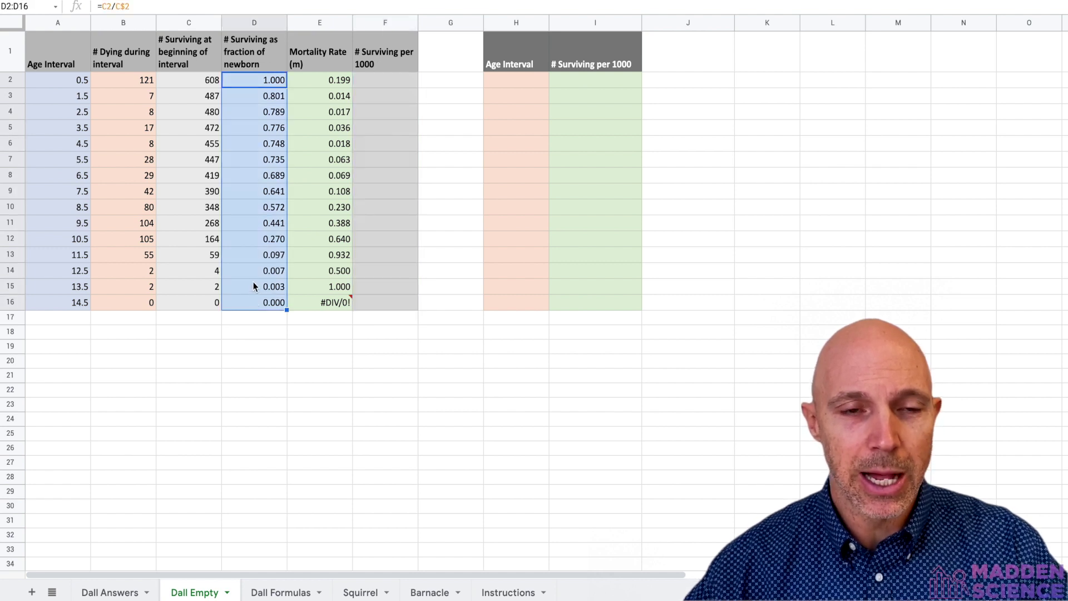
{"action": "left_click", "coordinate": [384, 81]}
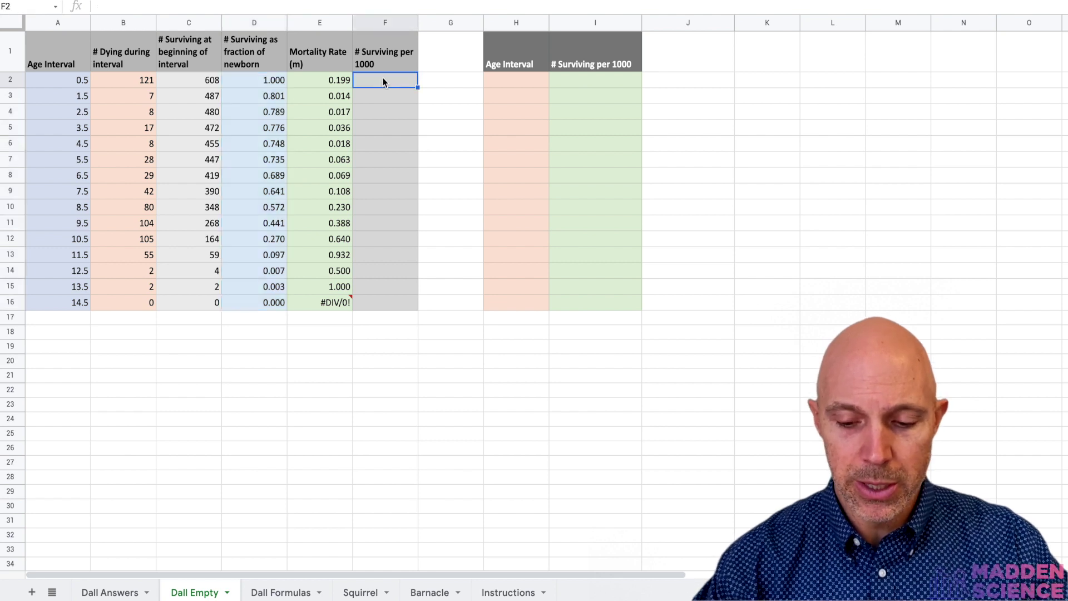
{"action": "type", "text": "="}
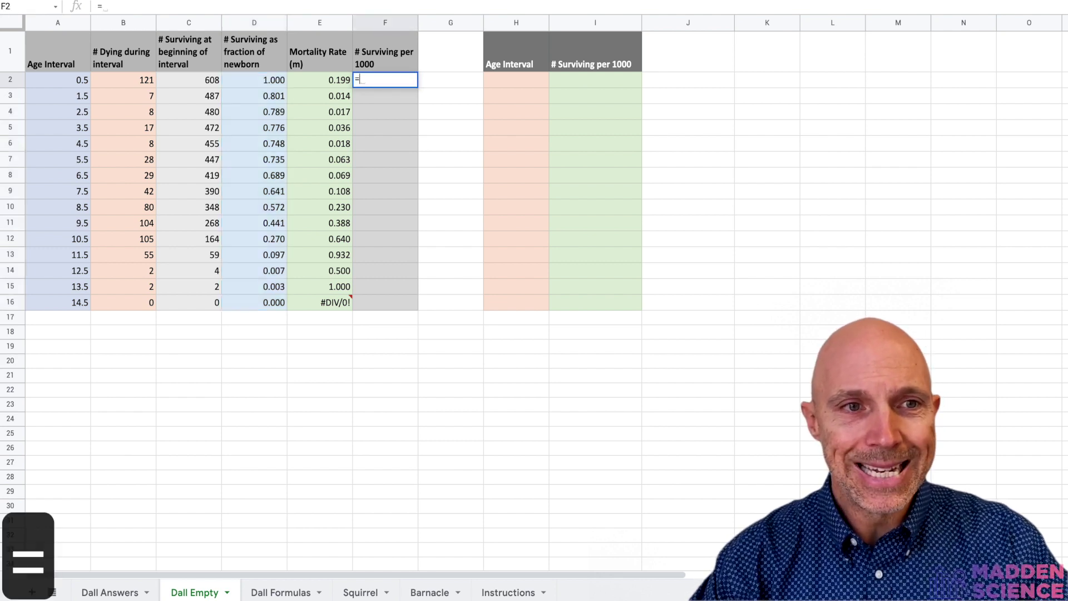
{"action": "type", "text": "d2"}
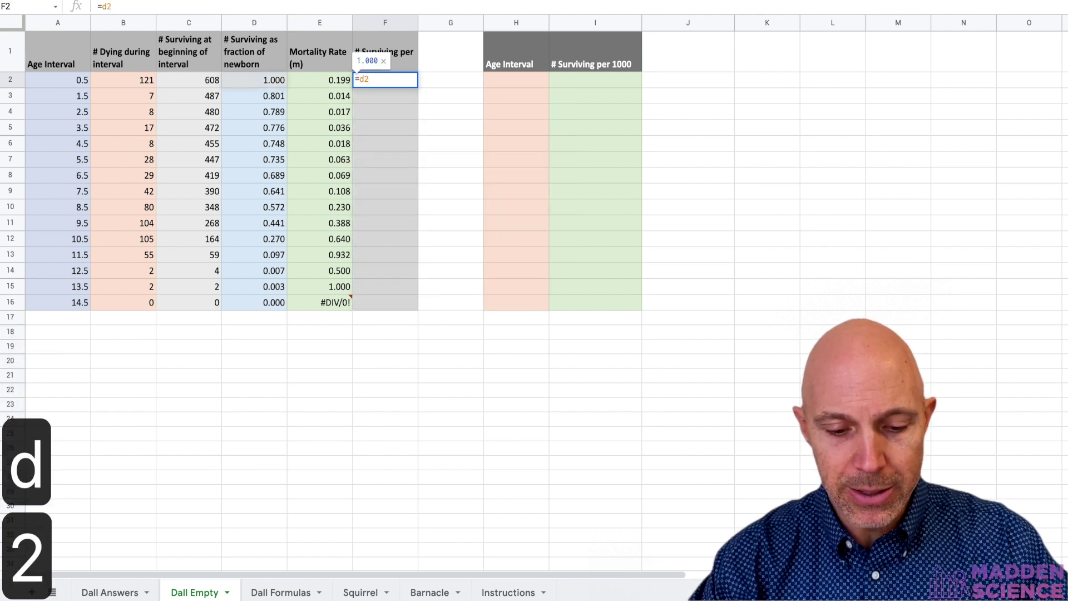
{"action": "type", "text": "*"}
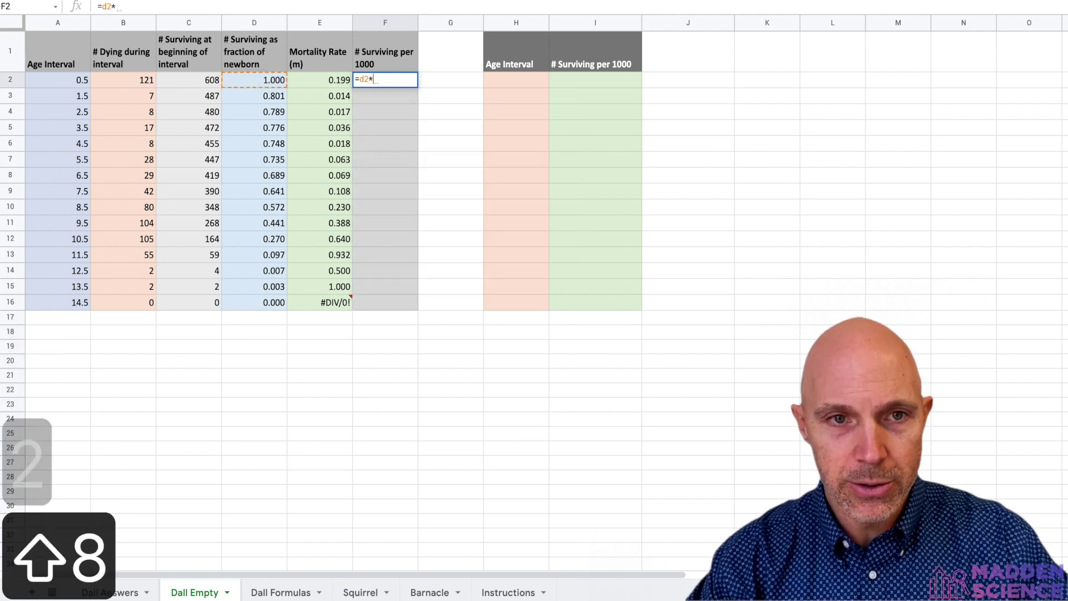
{"action": "type", "text": "1000"}
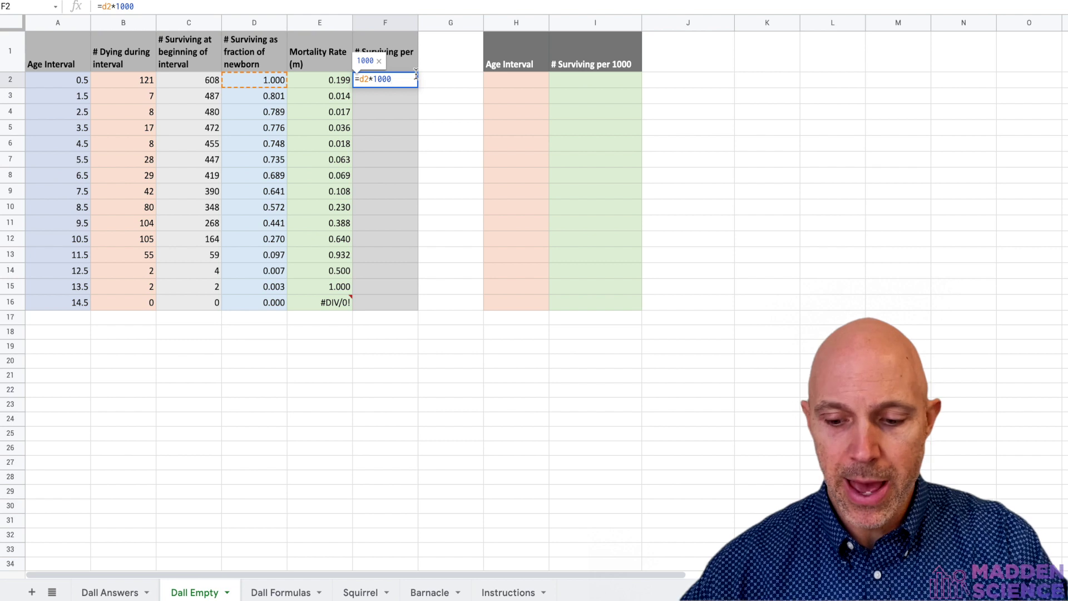
{"action": "key", "text": "Return"}
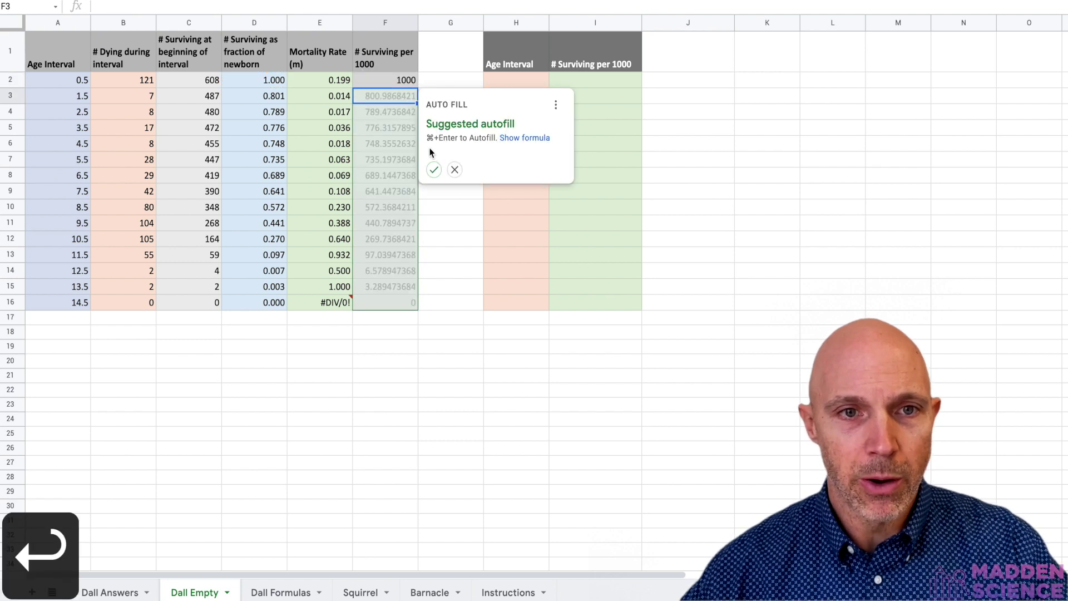
{"action": "left_click", "coordinate": [435, 170]}
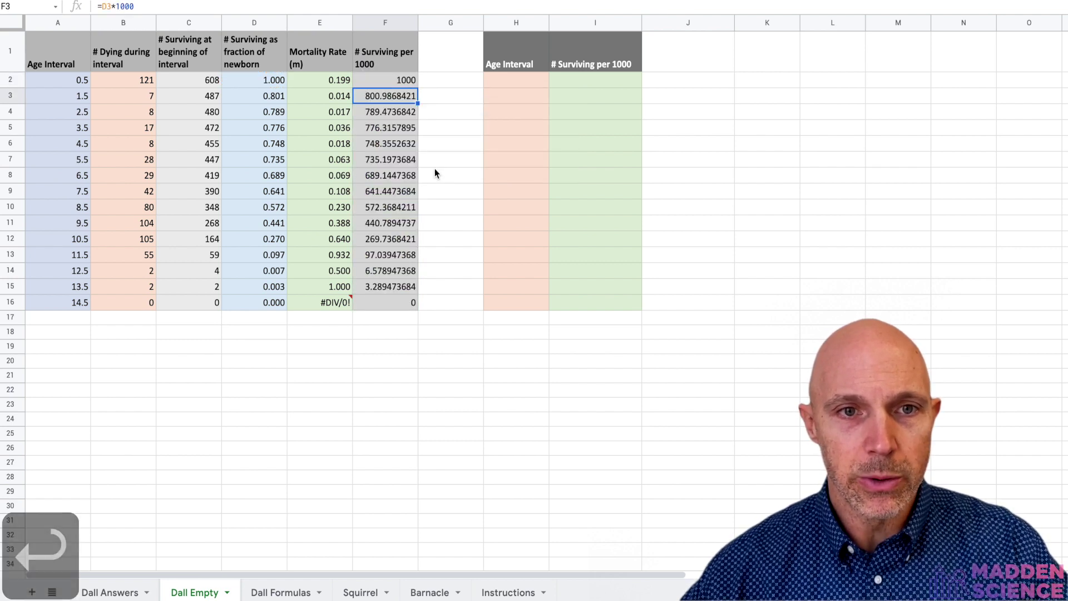
Show the survivors per 1000 in F2:F16 as whole numbers without decimal places.
{"action": "left_click_drag", "start_coordinate": [379, 82], "coordinate": [398, 301]}
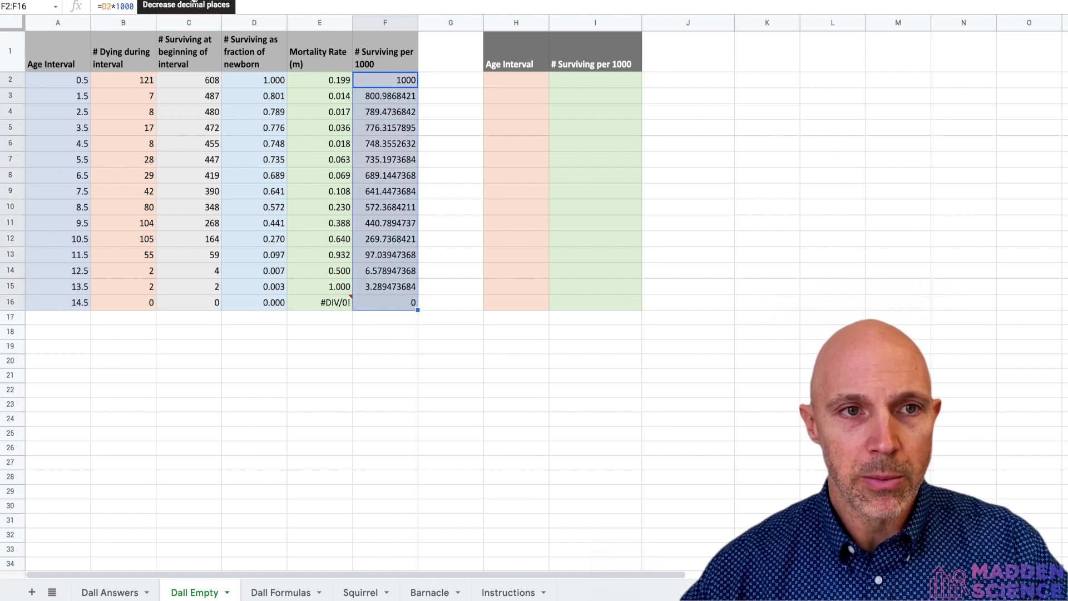
{"action": "left_click", "coordinate": [193, 1]}
{"action": "left_click", "coordinate": [205, 1]}
{"action": "left_click", "coordinate": [204, 2]}
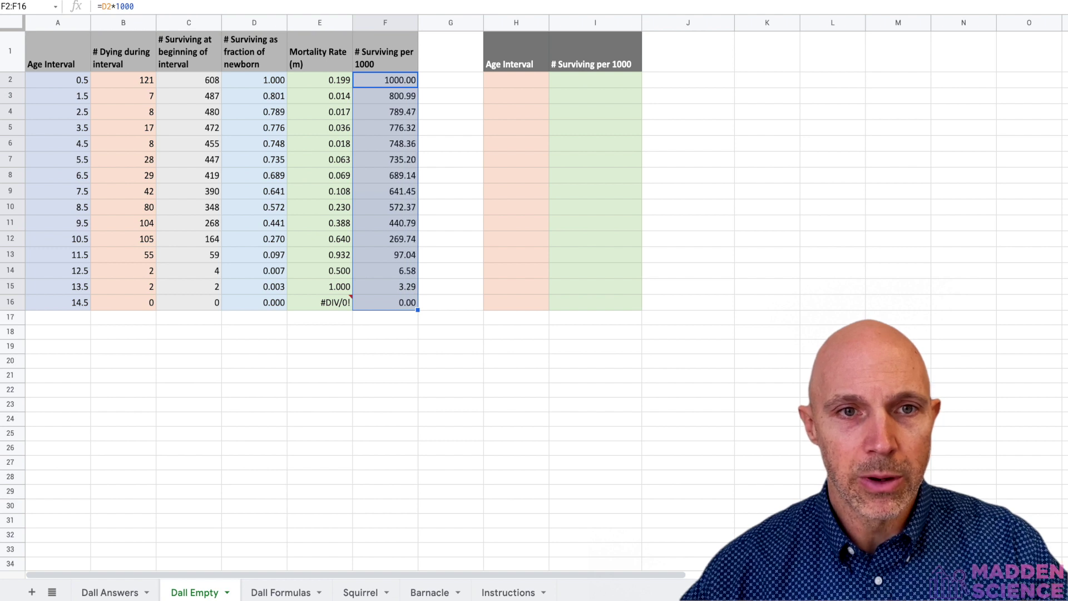
{"action": "left_click", "coordinate": [193, 2]}
{"action": "left_click", "coordinate": [193, 2]}
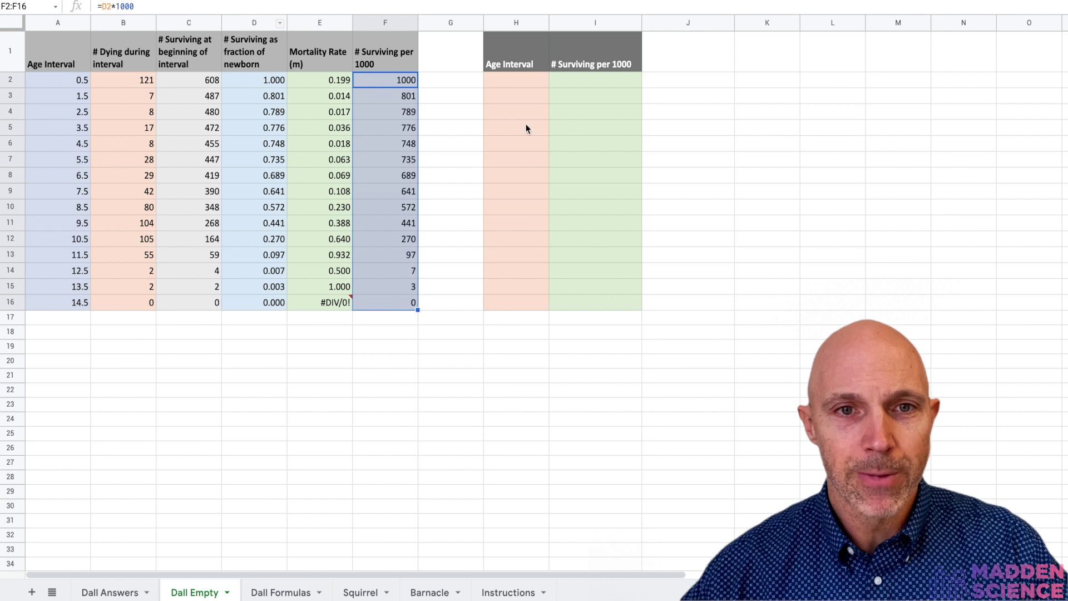
Copy the age intervals from A2:A16 into the Age Interval column of the second table, starting at H2.
{"action": "left_click_drag", "start_coordinate": [512, 79], "coordinate": [523, 321]}
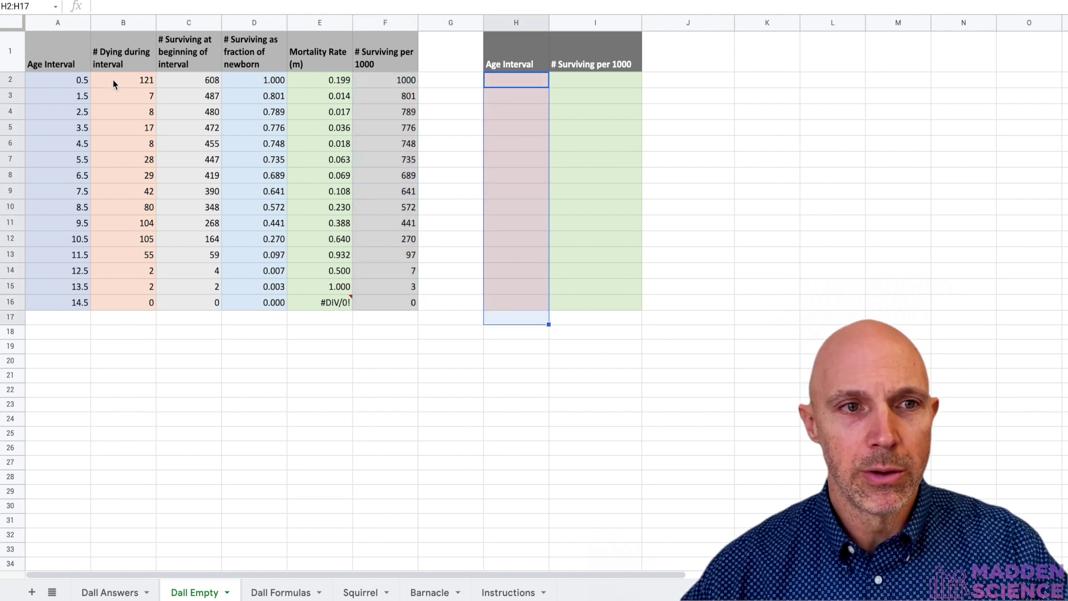
{"action": "left_click_drag", "start_coordinate": [60, 82], "coordinate": [61, 296]}
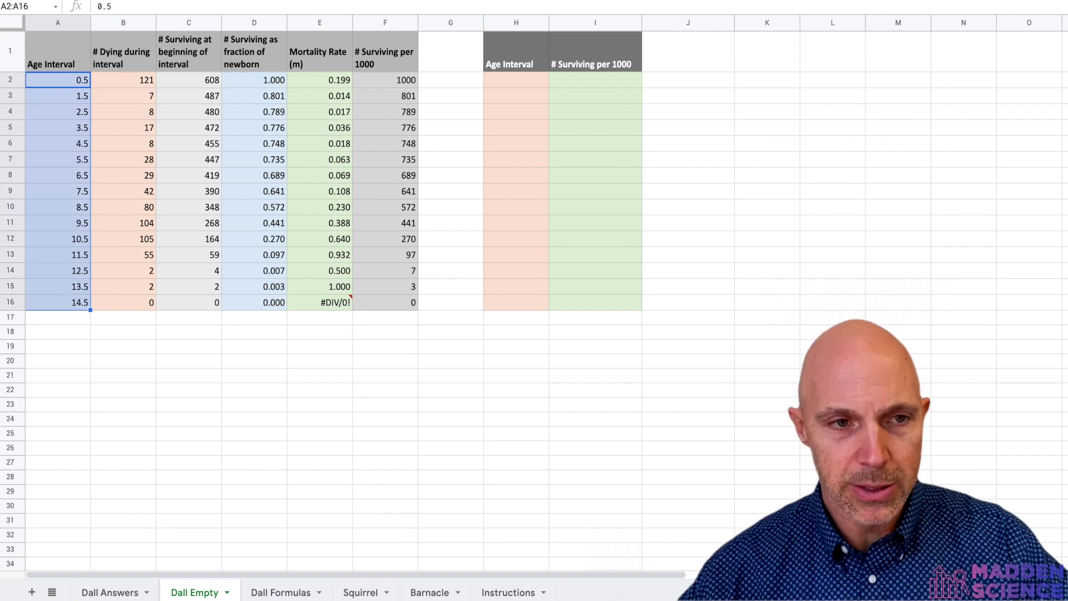
{"action": "key", "text": "ctrl+c"}
{"action": "left_click", "coordinate": [522, 80]}
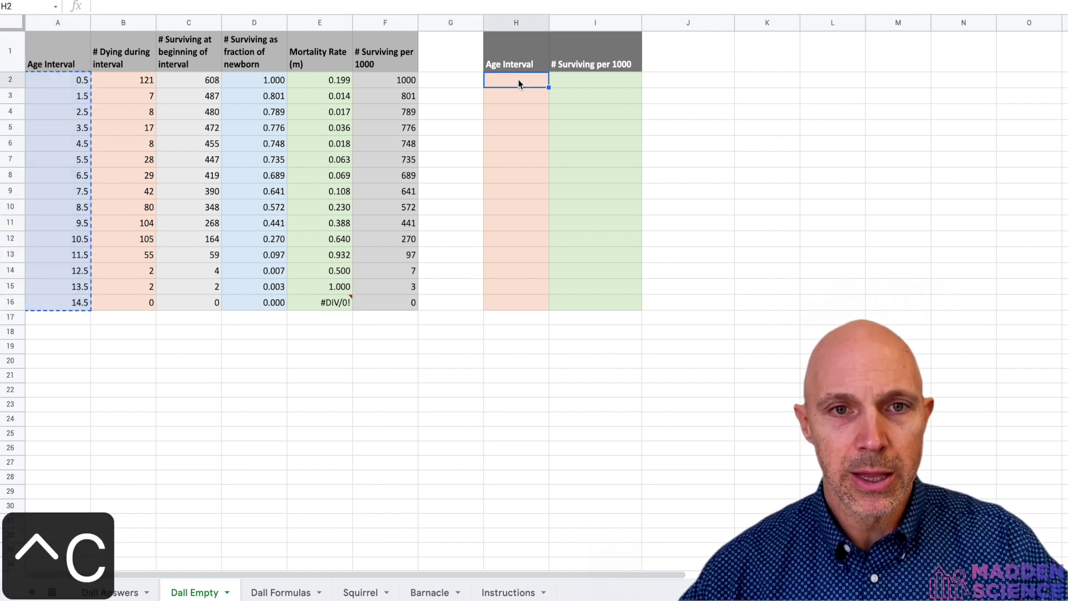
{"action": "key", "text": "ctrl+v"}
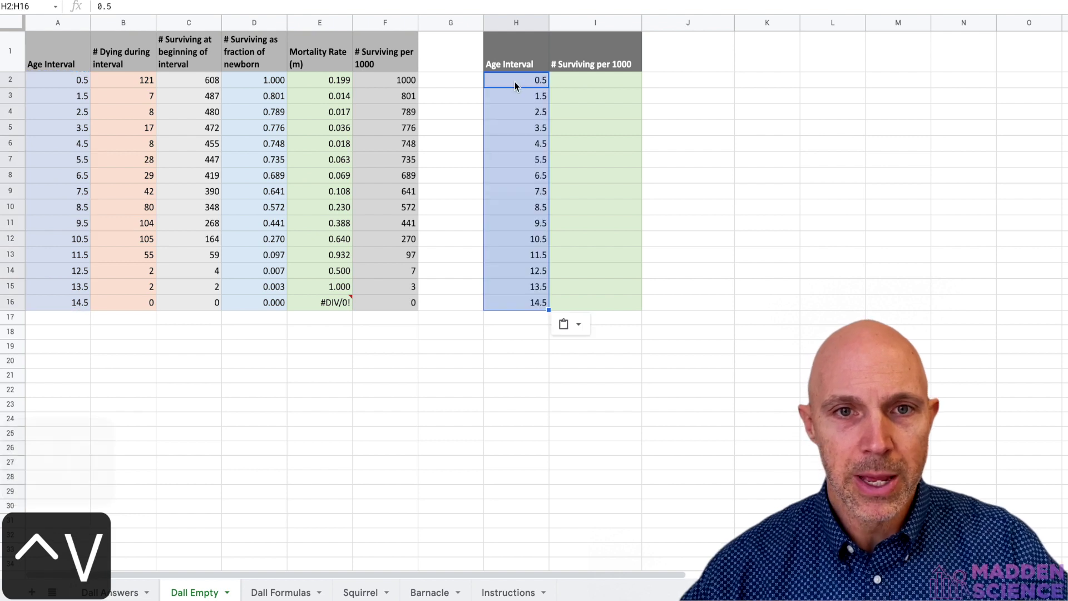
Try a regular paste of the survivors per 1000 from F2:F16 into I2:I16 and undo it.
{"action": "left_click_drag", "start_coordinate": [374, 80], "coordinate": [375, 298]}
{"action": "key", "text": "ctrl+c"}
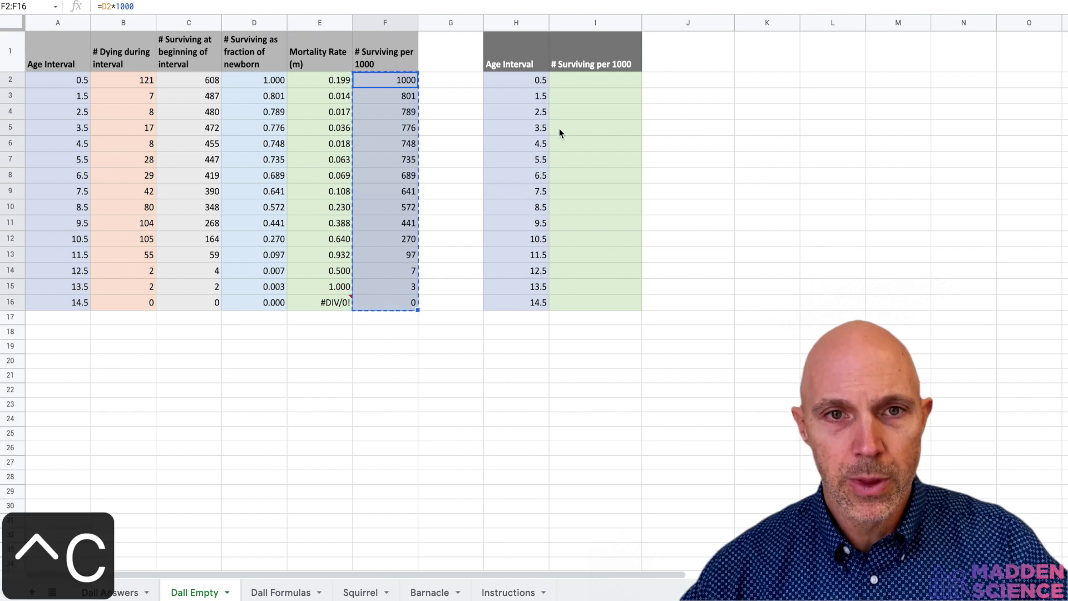
{"action": "left_click", "coordinate": [558, 80]}
{"action": "key", "text": "ctrl+v"}
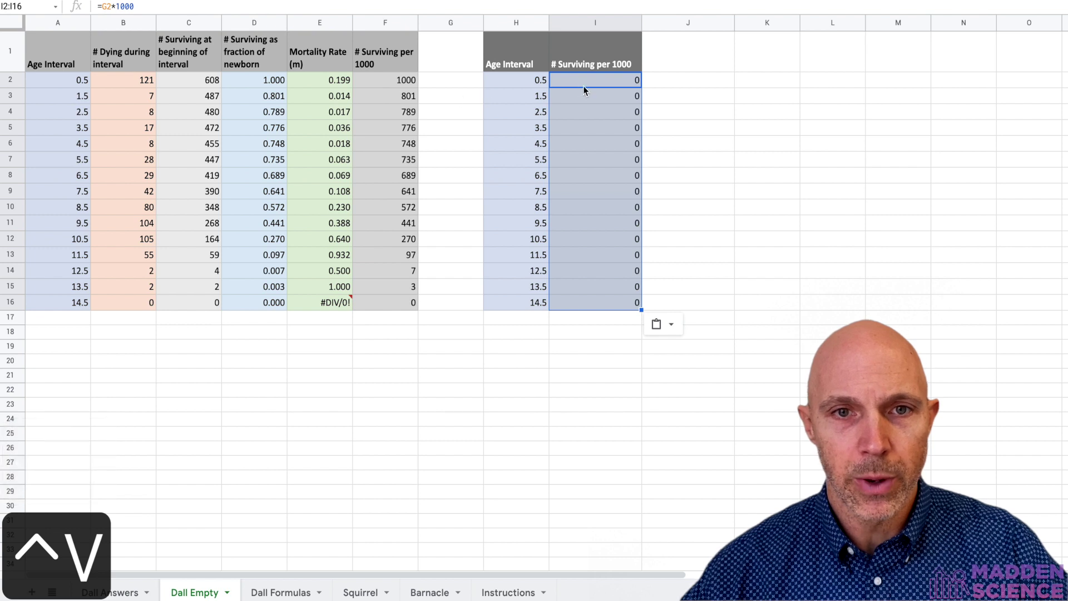
{"action": "key", "text": "ctrl+z"}
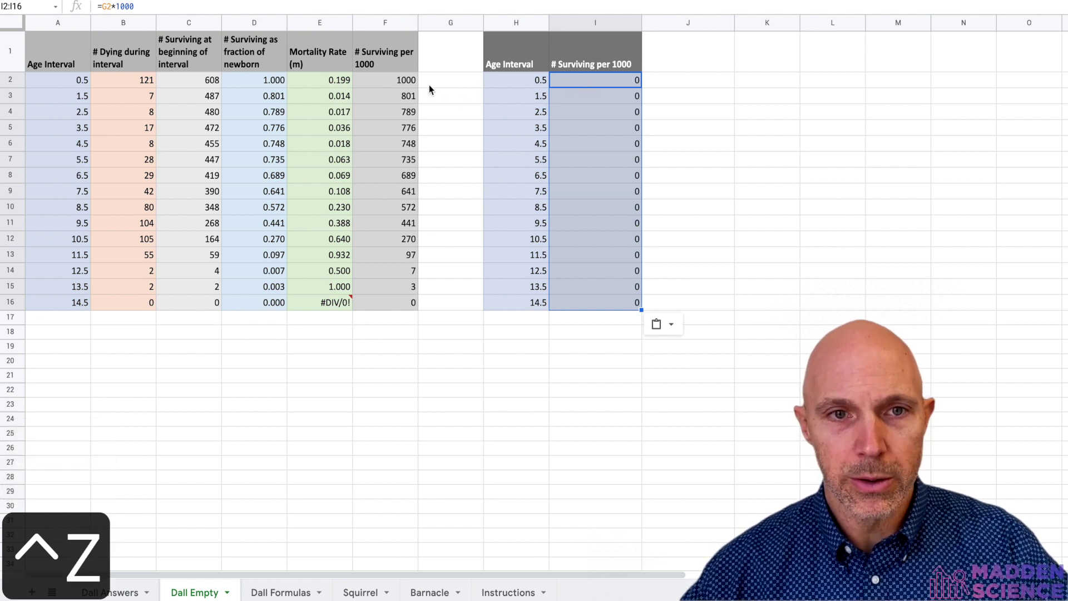
Copy the survivors per 1000 from F2:F16 and paste them as values only into I2:I16.
{"action": "left_click_drag", "start_coordinate": [395, 79], "coordinate": [387, 311]}
{"action": "key", "text": "ctrl+c"}
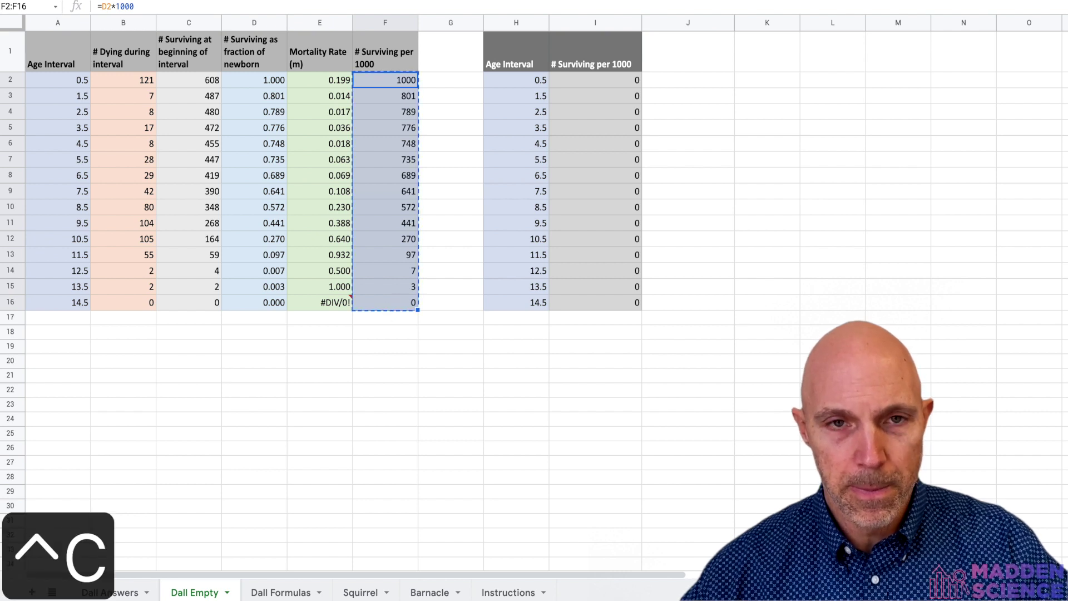
{"action": "left_click", "coordinate": [615, 79]}
{"action": "right_click", "coordinate": [612, 81]}
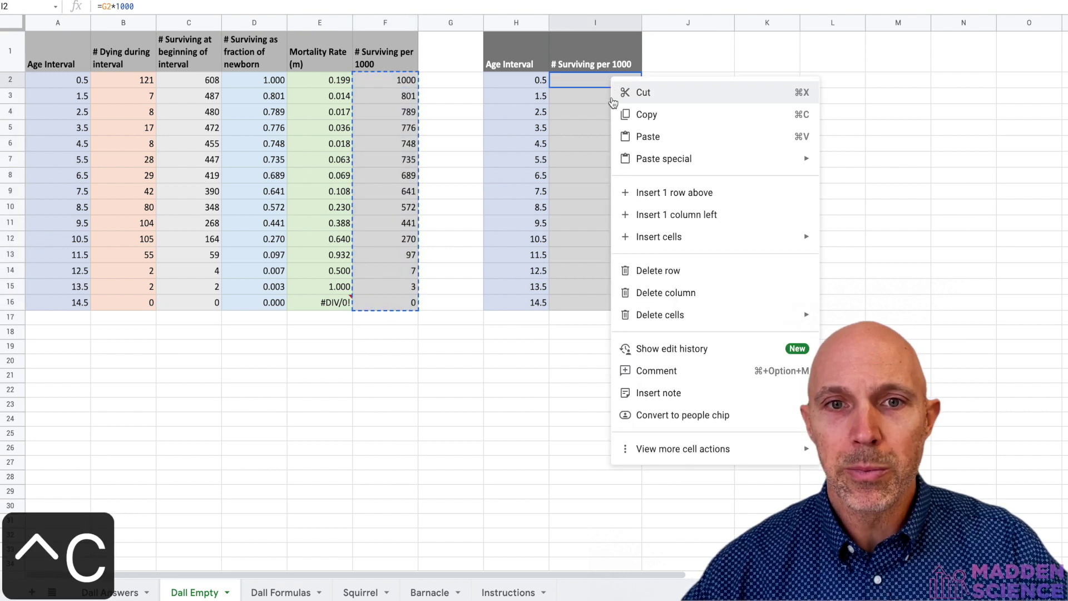
{"action": "mouse_move", "coordinate": [640, 164]}
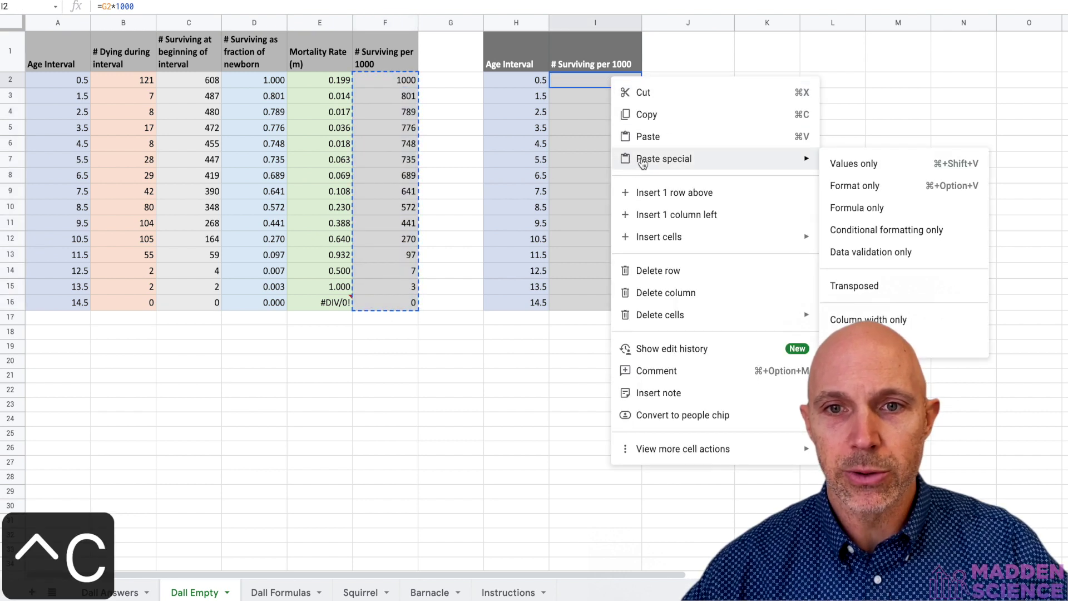
{"action": "left_click", "coordinate": [850, 165]}
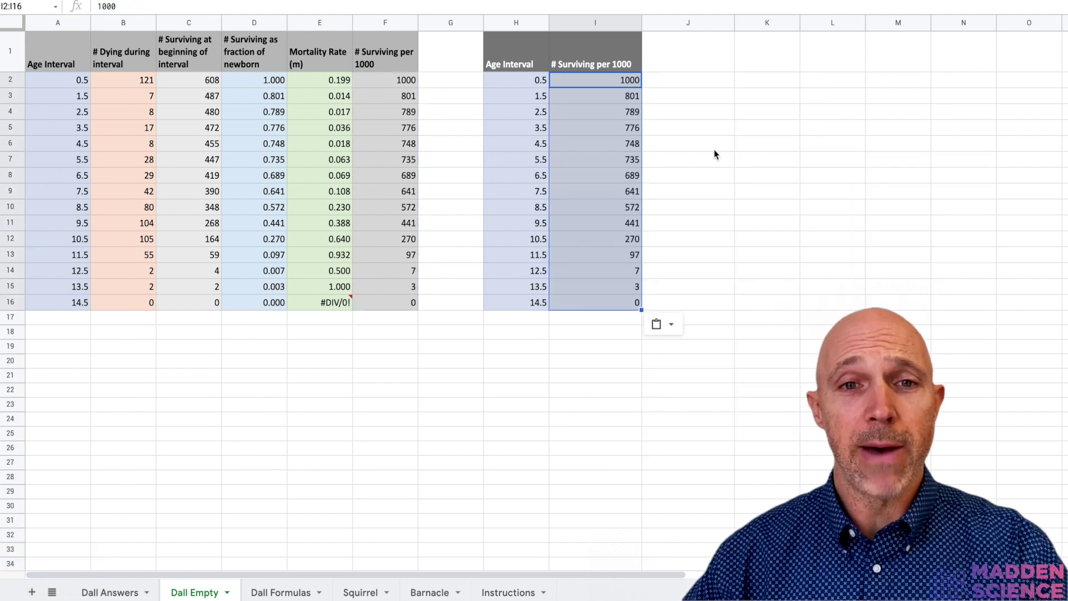
{"action": "left_click", "coordinate": [718, 129]}
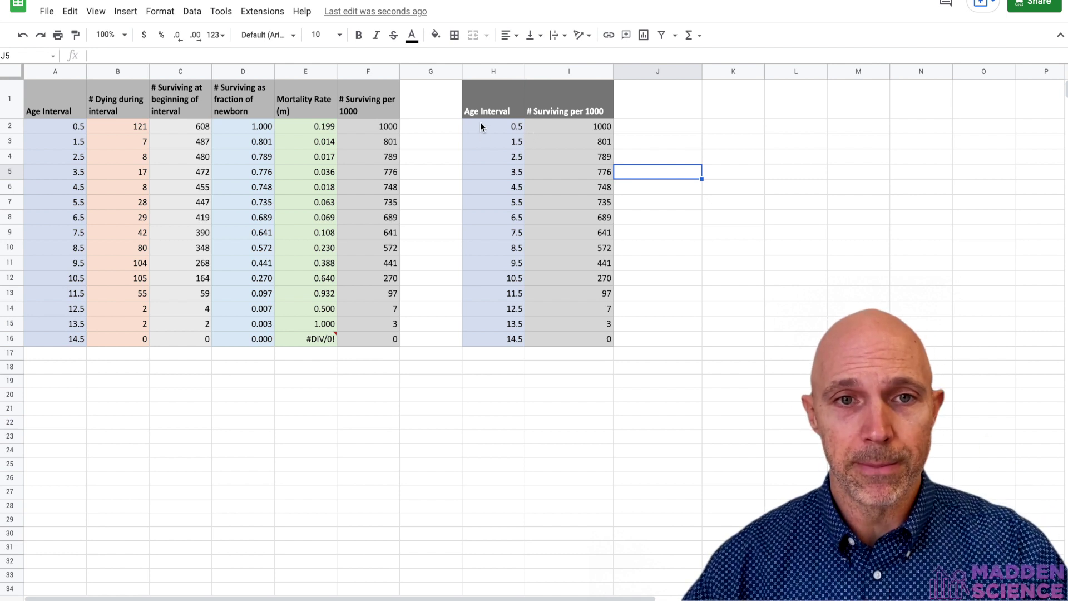
Insert a scatter chart of the age interval and survivor data in H1:I16 and move it just below the life table.
{"action": "left_click_drag", "start_coordinate": [479, 99], "coordinate": [600, 337]}
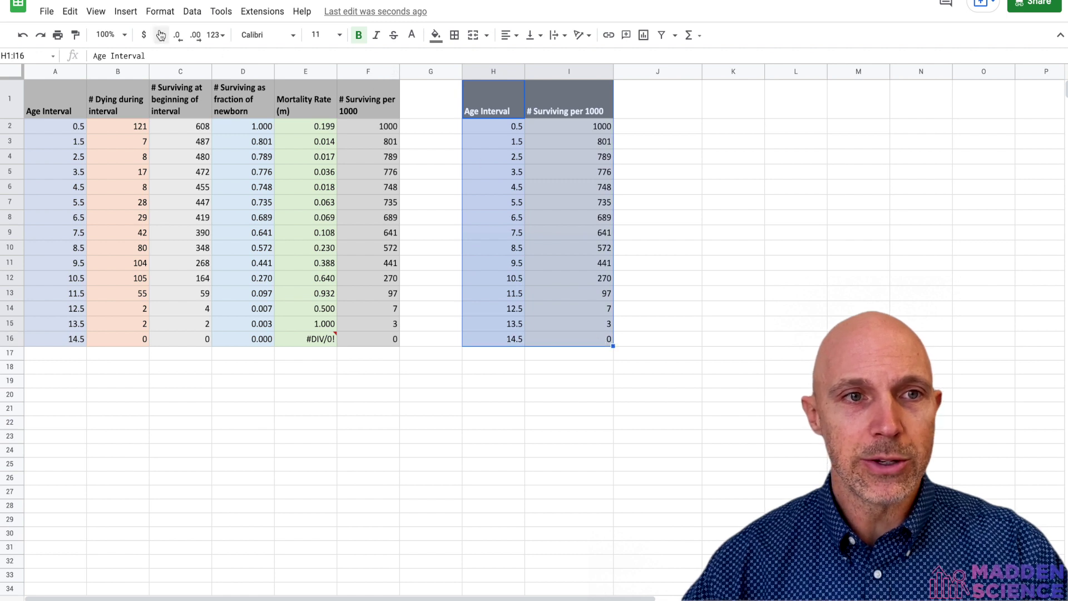
{"action": "left_click", "coordinate": [135, 16]}
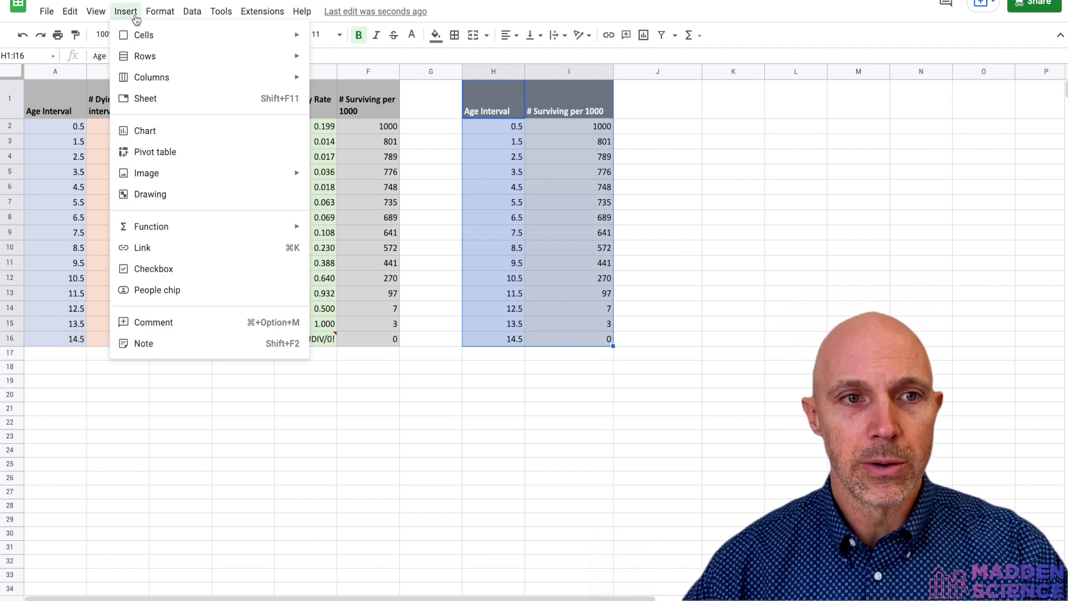
{"action": "left_click", "coordinate": [149, 131]}
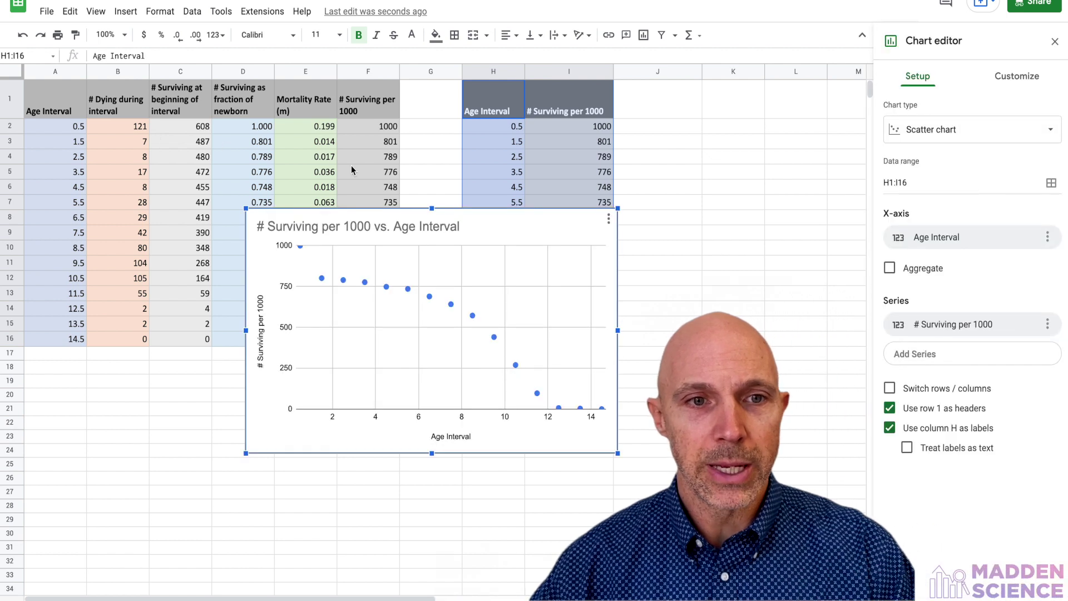
{"action": "left_click_drag", "start_coordinate": [543, 214], "coordinate": [473, 355]}
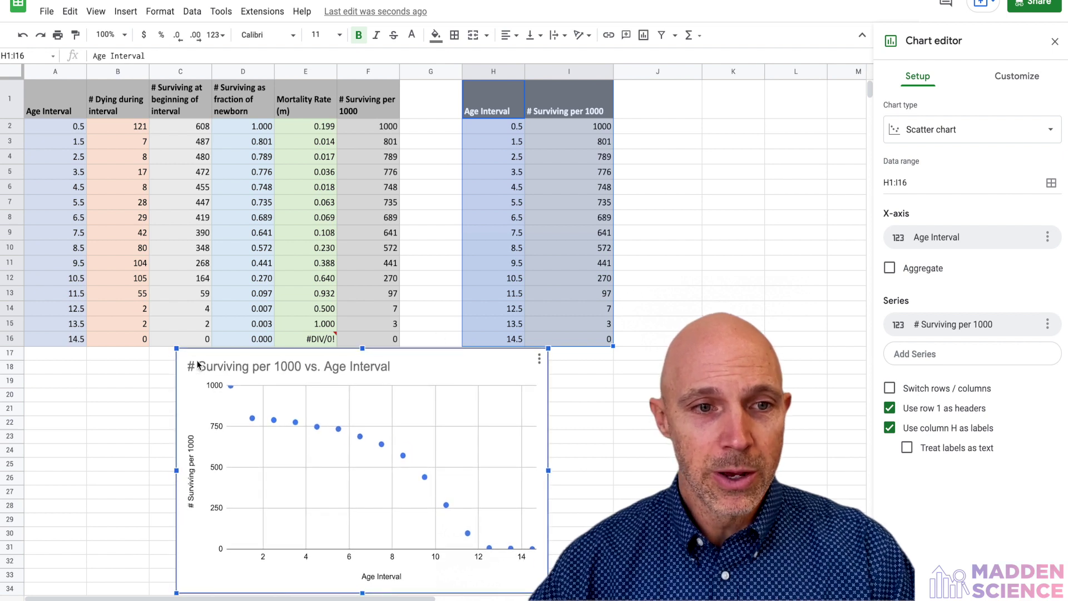
Extend the chart title to read "# Surviving per 1000 vs. Age Interval: Dall Sheep Mt. McKinley 1944".
{"action": "left_click", "coordinate": [414, 366]}
{"action": "left_click", "coordinate": [412, 366]}
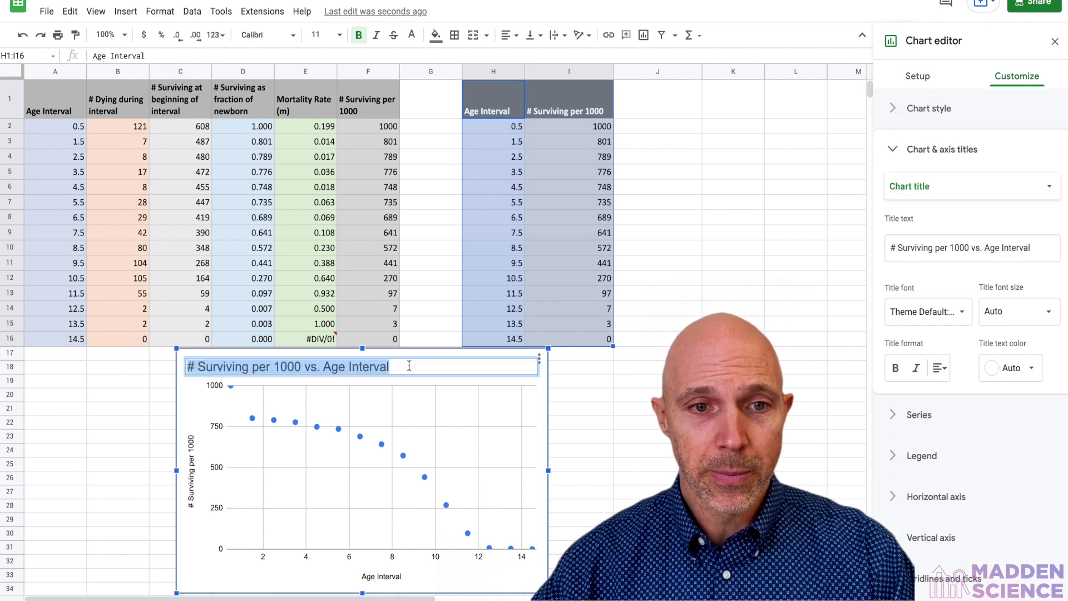
{"action": "left_click", "coordinate": [409, 366]}
{"action": "type", "text": ": "}
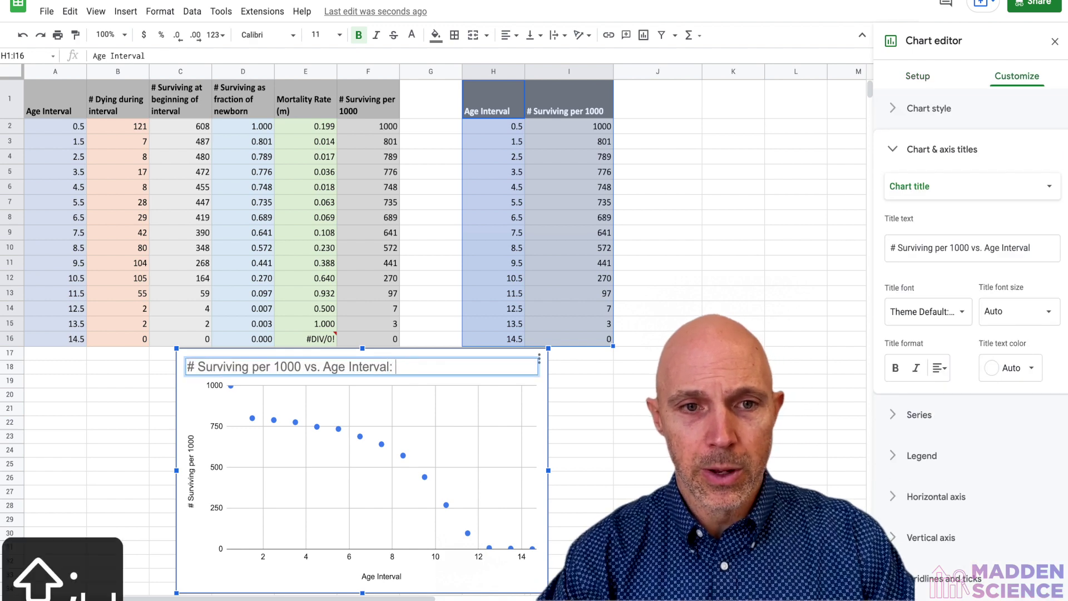
{"action": "type", "text": "Dall Sheep Mt. MC"}
{"action": "key", "text": "BackSpace"}
{"action": "type", "text": "cKinley"}
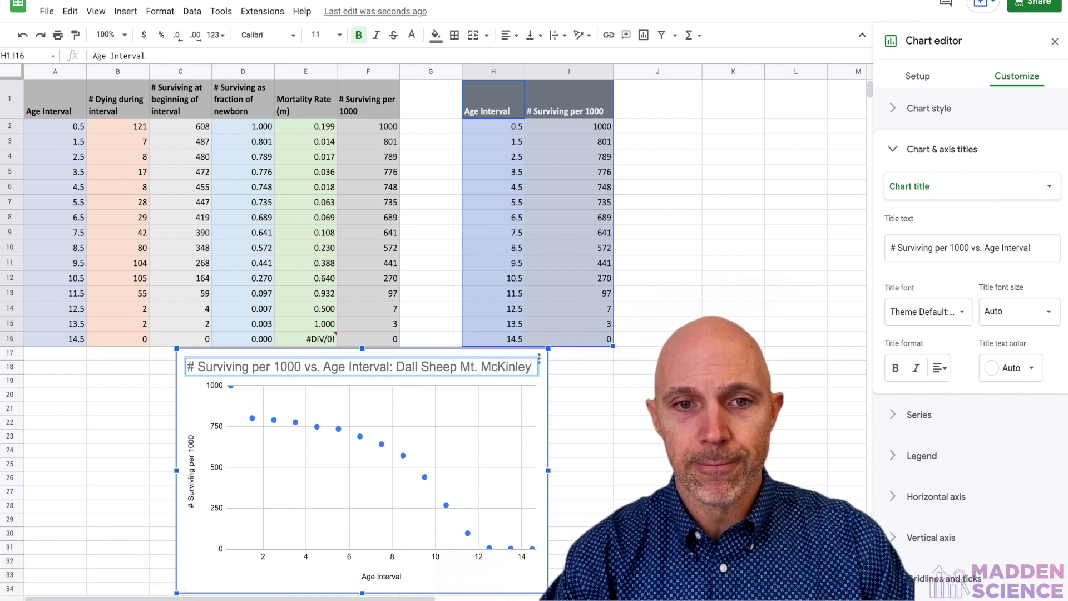
{"action": "type", "text": " 1994"}
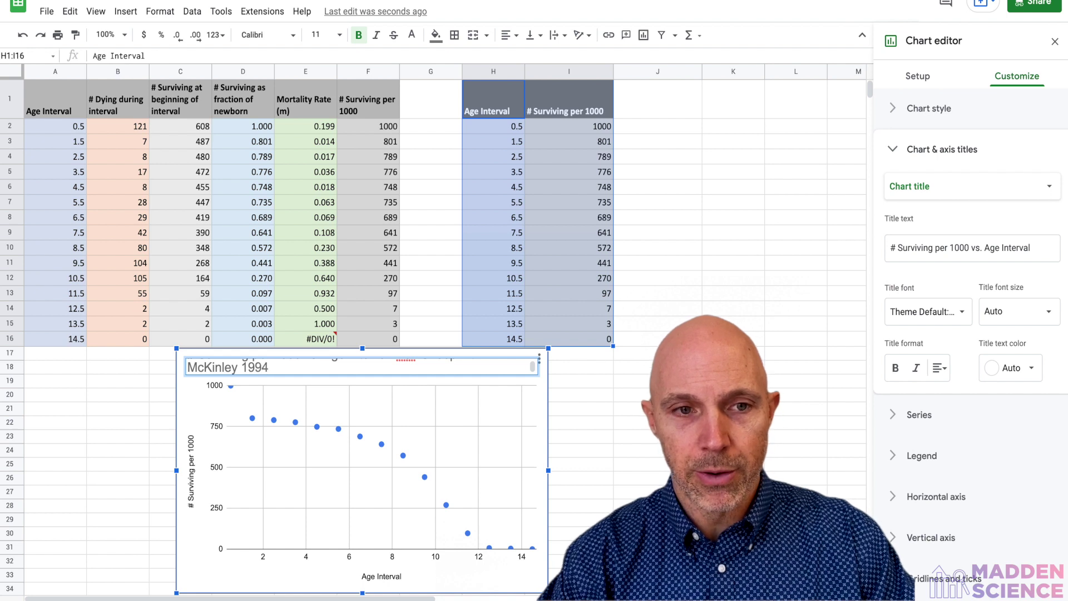
{"action": "key", "text": "BackSpace"}
{"action": "key", "text": "BackSpace"}
{"action": "type", "text": "44"}
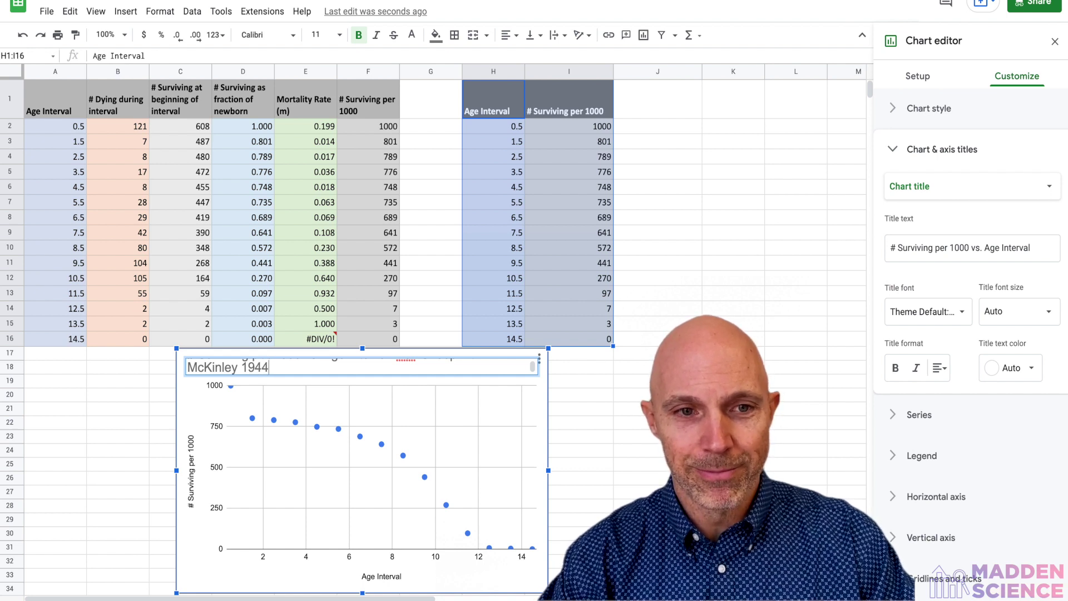
{"action": "left_click", "coordinate": [734, 450]}
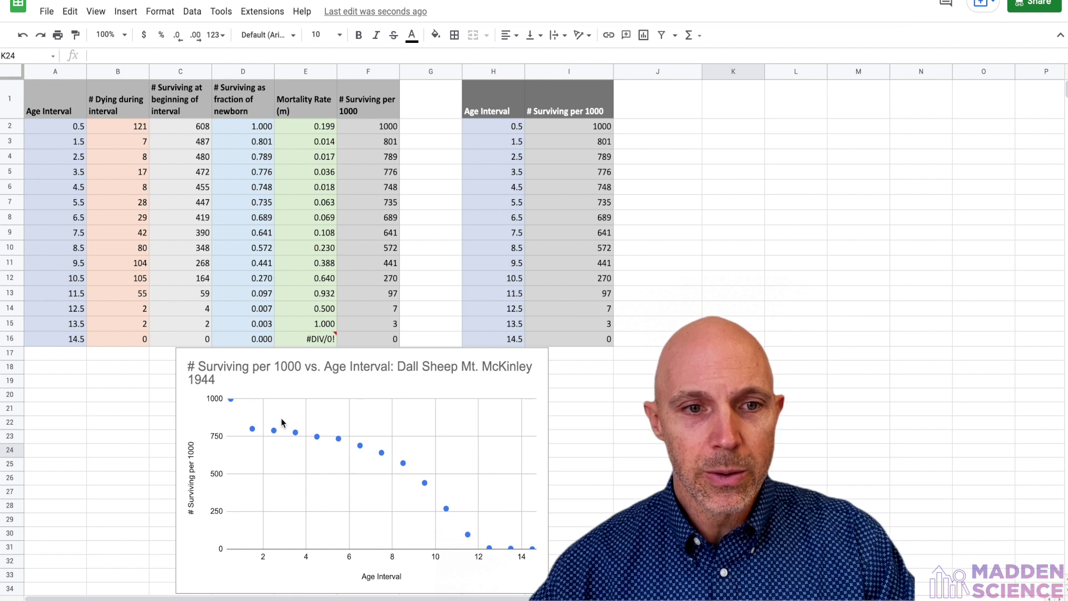
Reopen the survivors per 1000 chart for editing.
{"action": "left_click", "coordinate": [193, 489]}
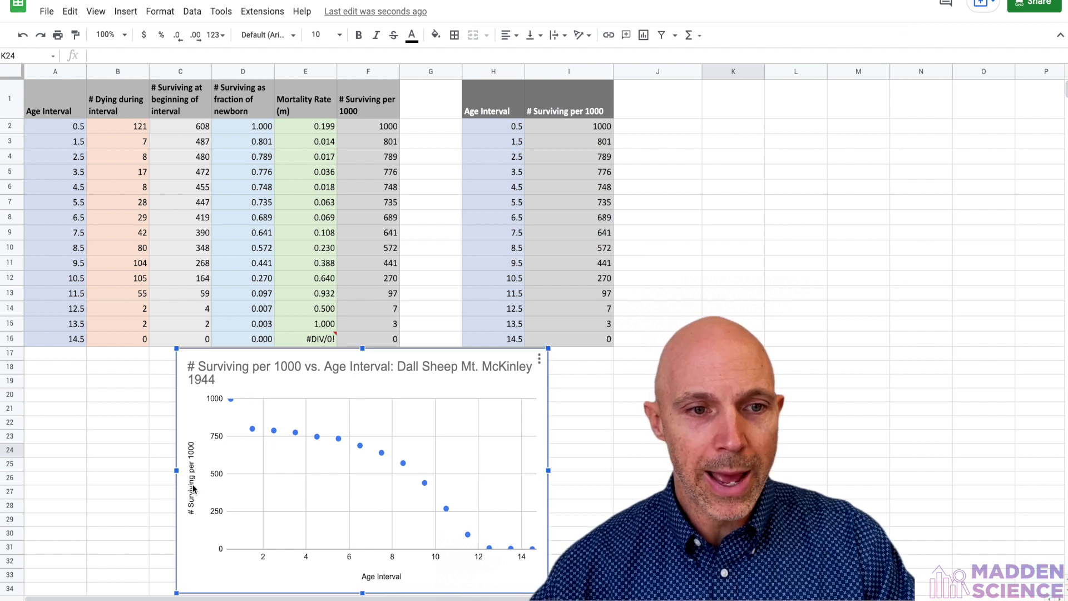
{"action": "left_click", "coordinate": [539, 359]}
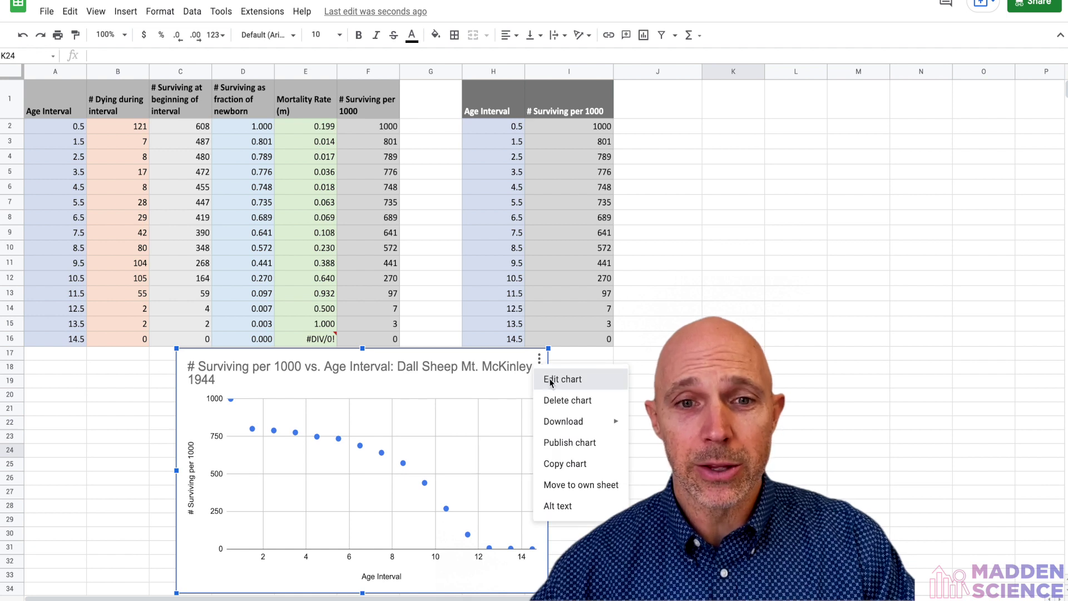
{"action": "left_click", "coordinate": [550, 382]}
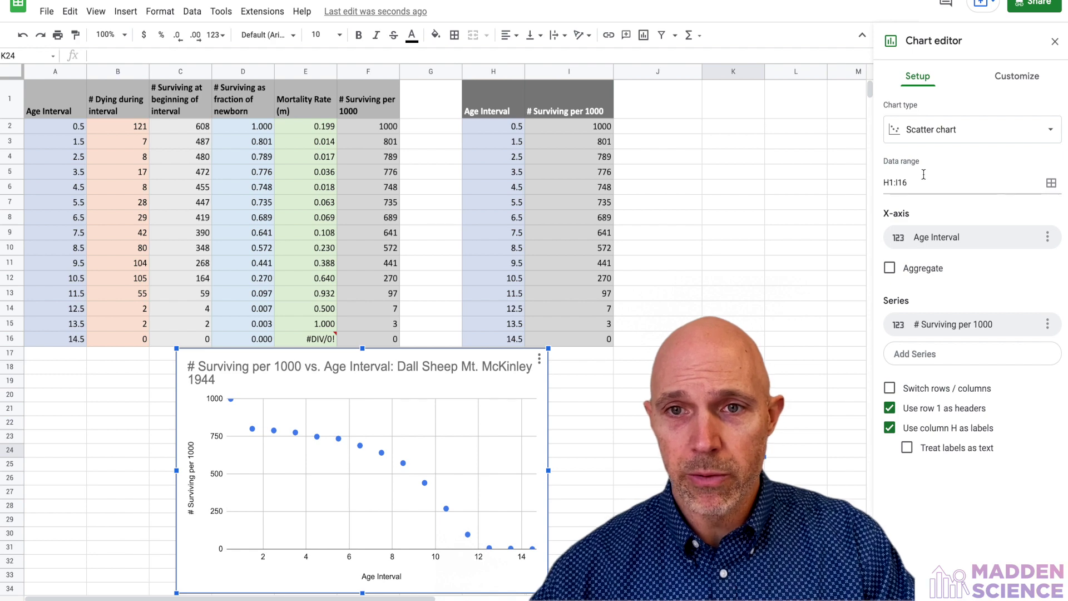
Try the combo chart type on the survivors chart and switch it back to a scatter chart.
{"action": "left_click", "coordinate": [968, 133]}
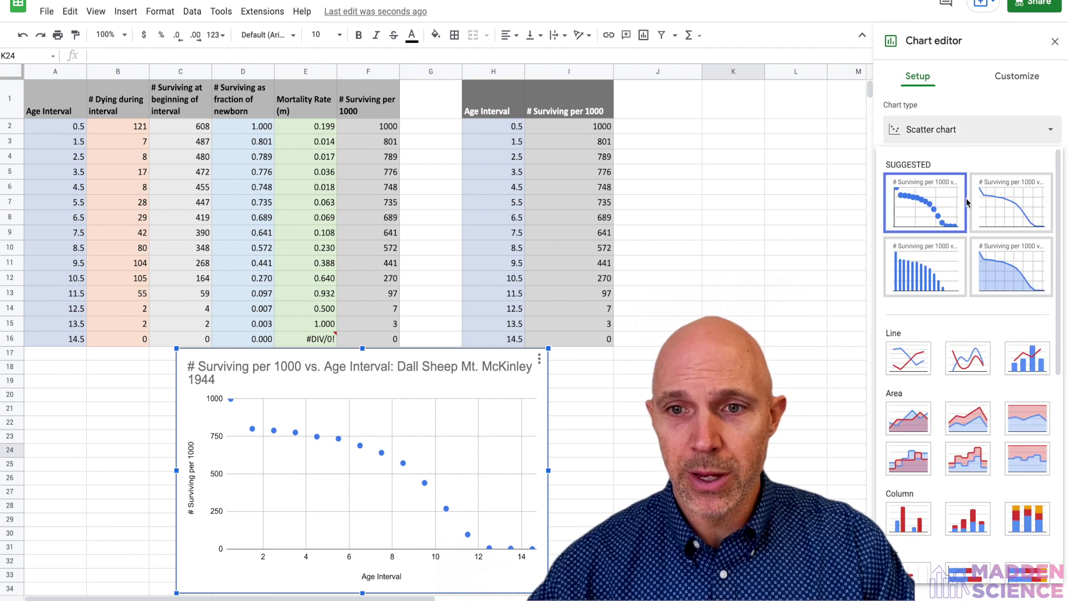
{"action": "left_click", "coordinate": [1028, 357]}
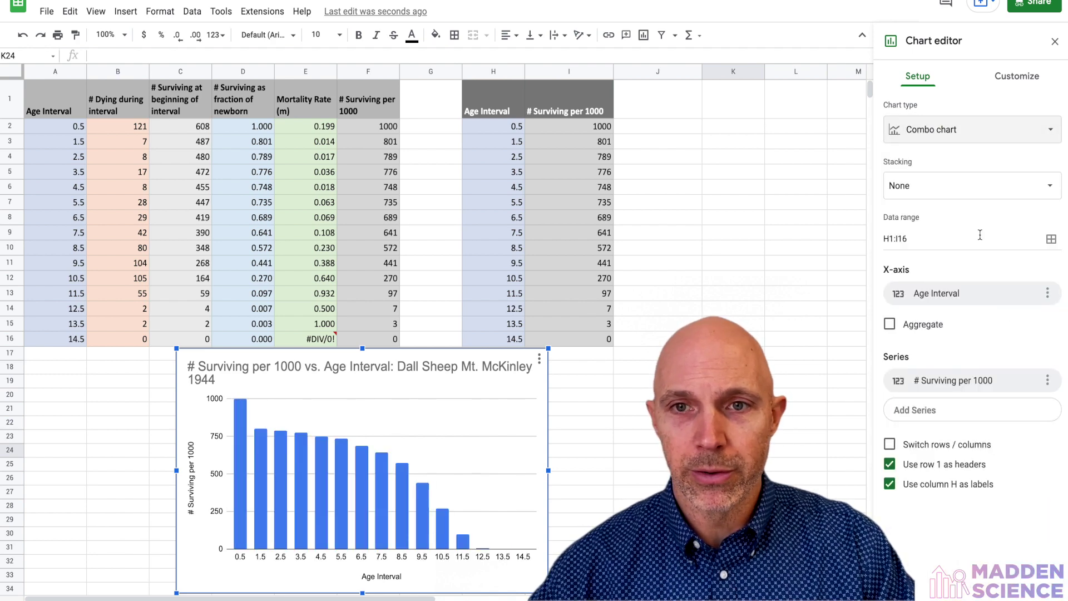
{"action": "left_click", "coordinate": [966, 133]}
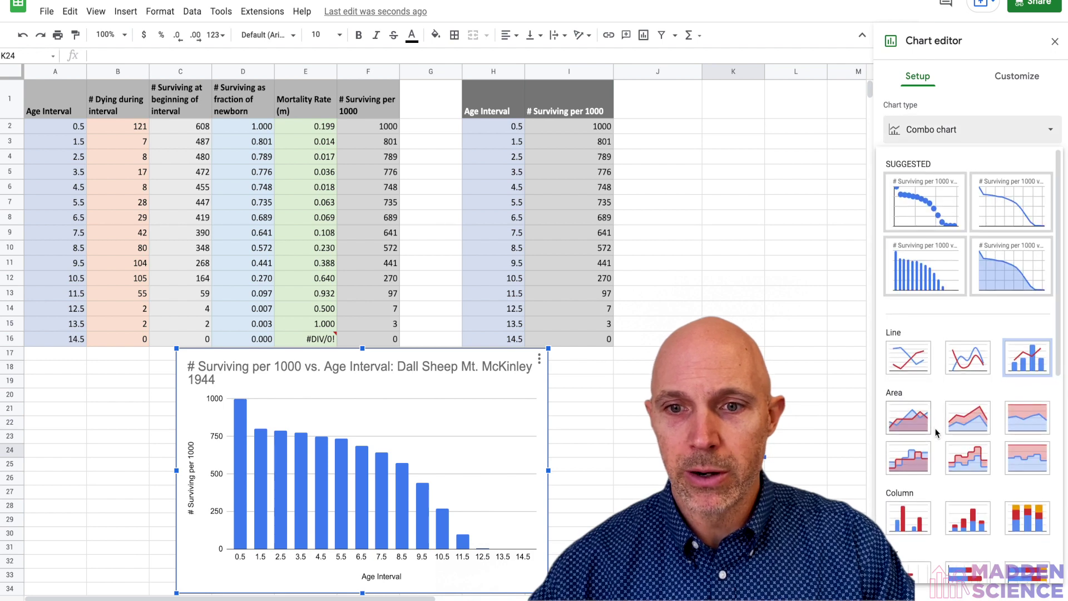
{"action": "scroll", "coordinate": [957, 307], "scroll_direction": "down", "scroll_amount": 7}
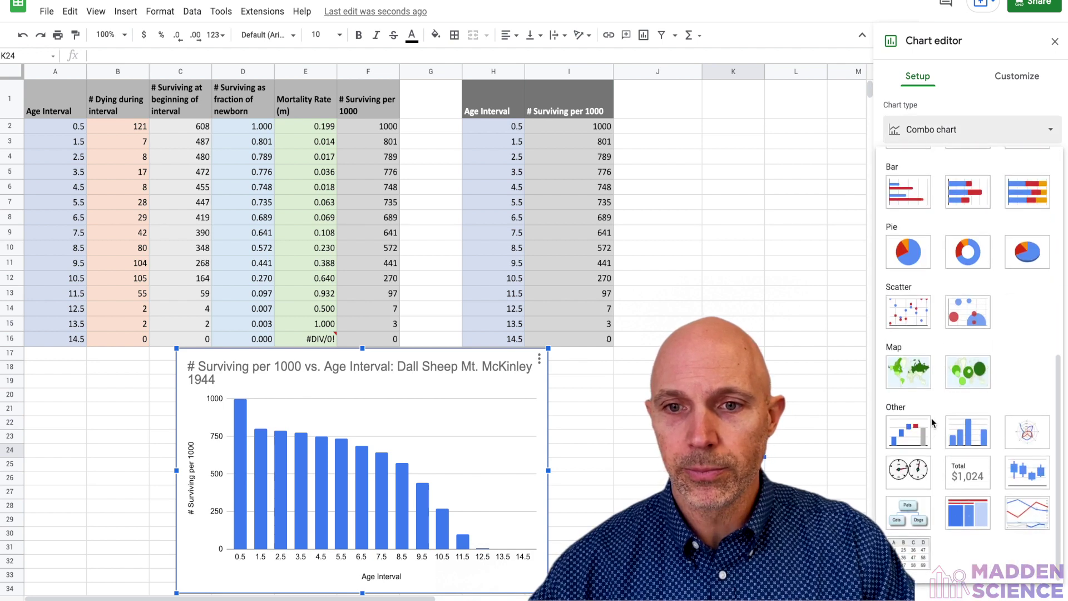
{"action": "left_click", "coordinate": [907, 311]}
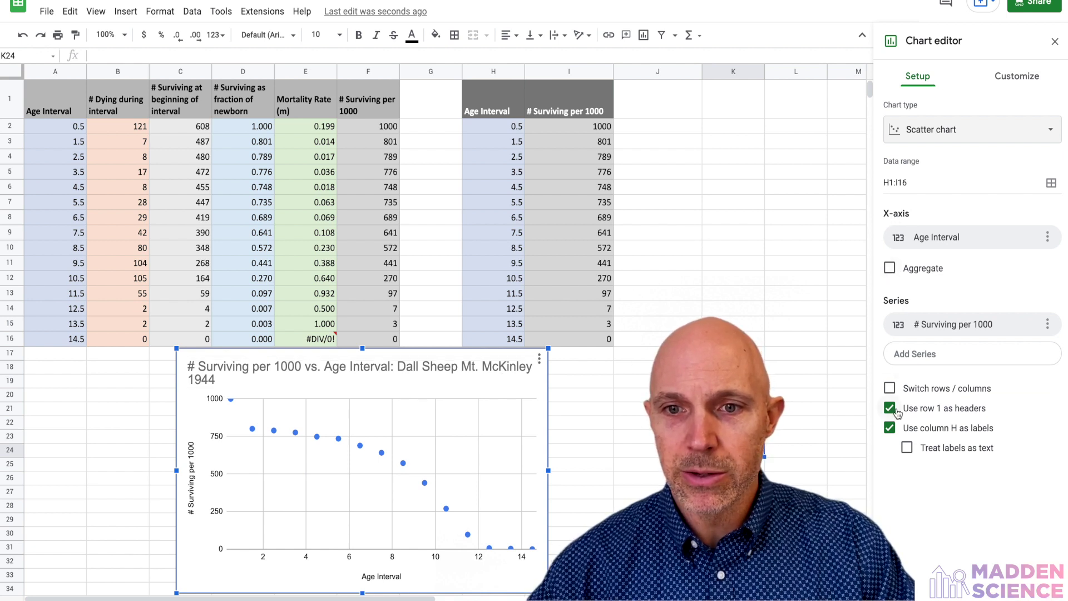
Set the vertical axis of the survivors per 1000 chart to a log scale.
{"action": "left_click", "coordinate": [1018, 77]}
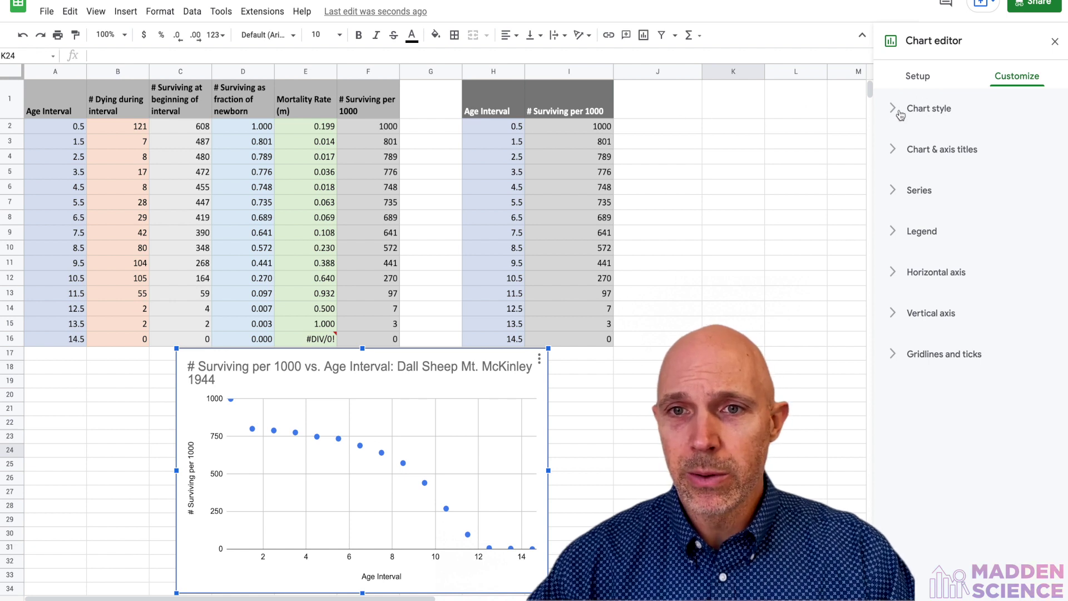
{"action": "left_click", "coordinate": [894, 150]}
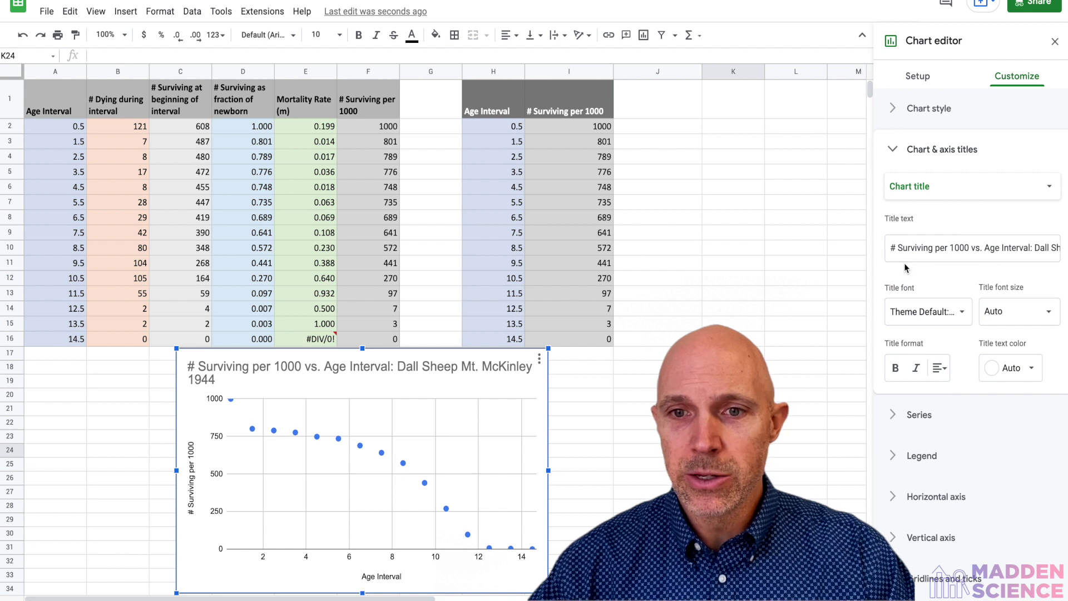
{"action": "left_click", "coordinate": [896, 539]}
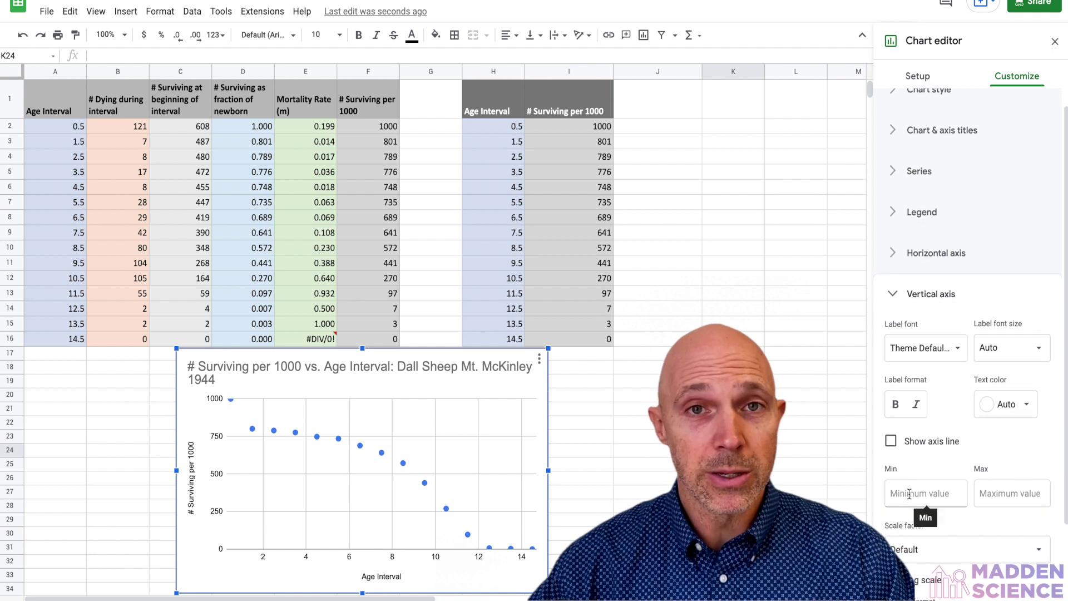
{"action": "scroll", "coordinate": [912, 490], "scroll_direction": "down", "scroll_amount": 3}
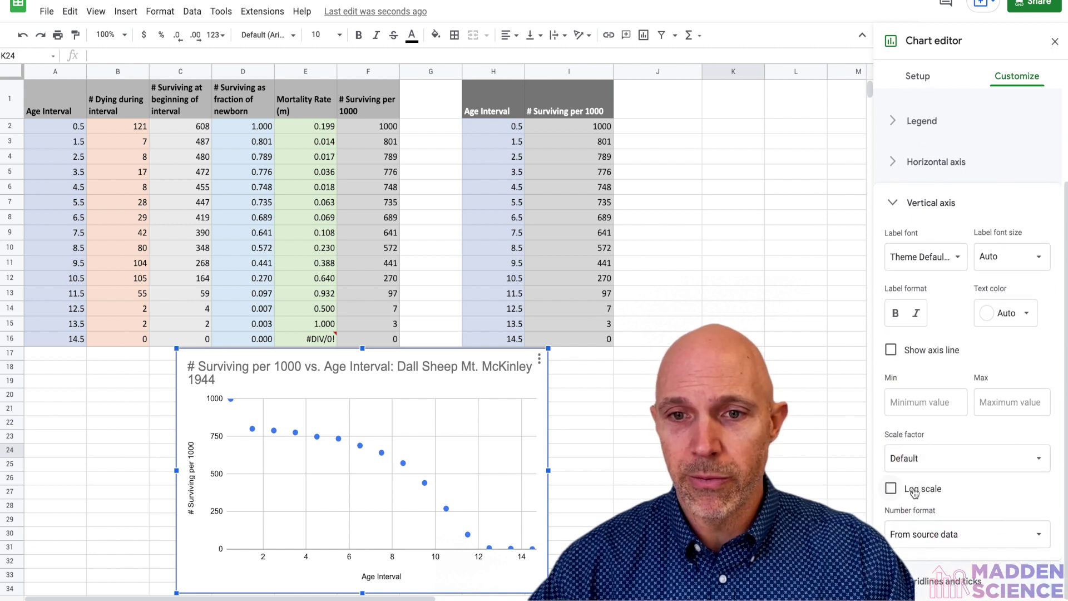
{"action": "left_click", "coordinate": [891, 489]}
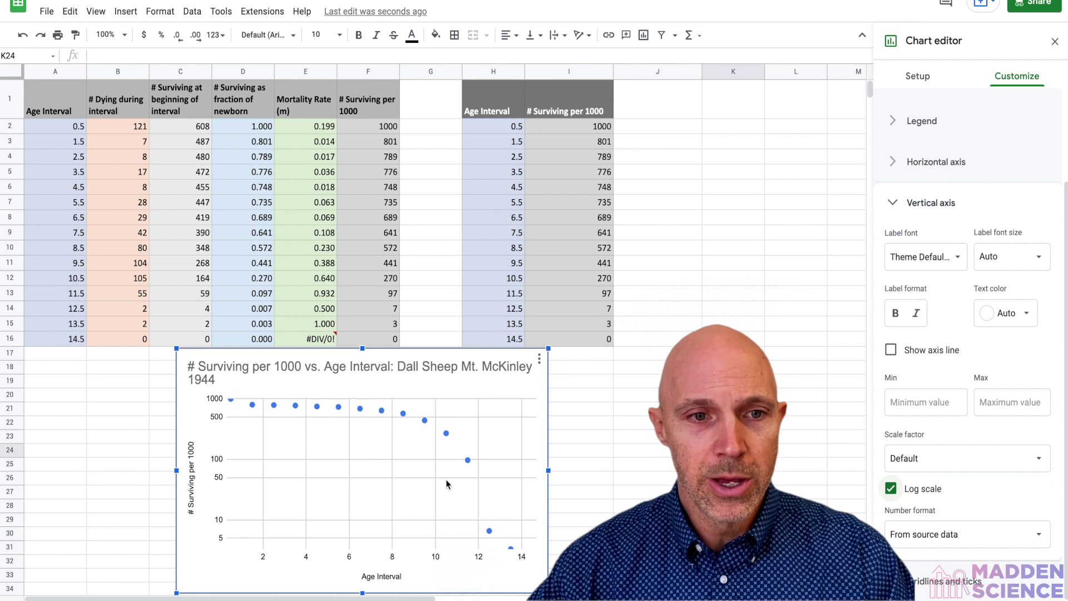